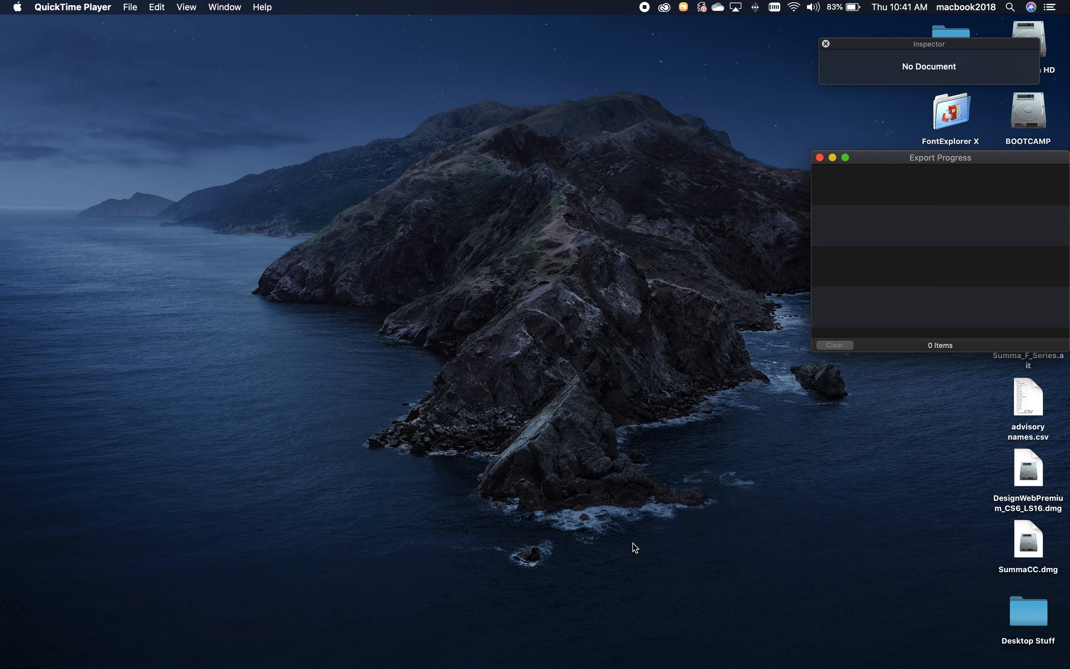
# Switch to Illustrator and start setting up a new document.
pyautogui.moveTo(594, 663)
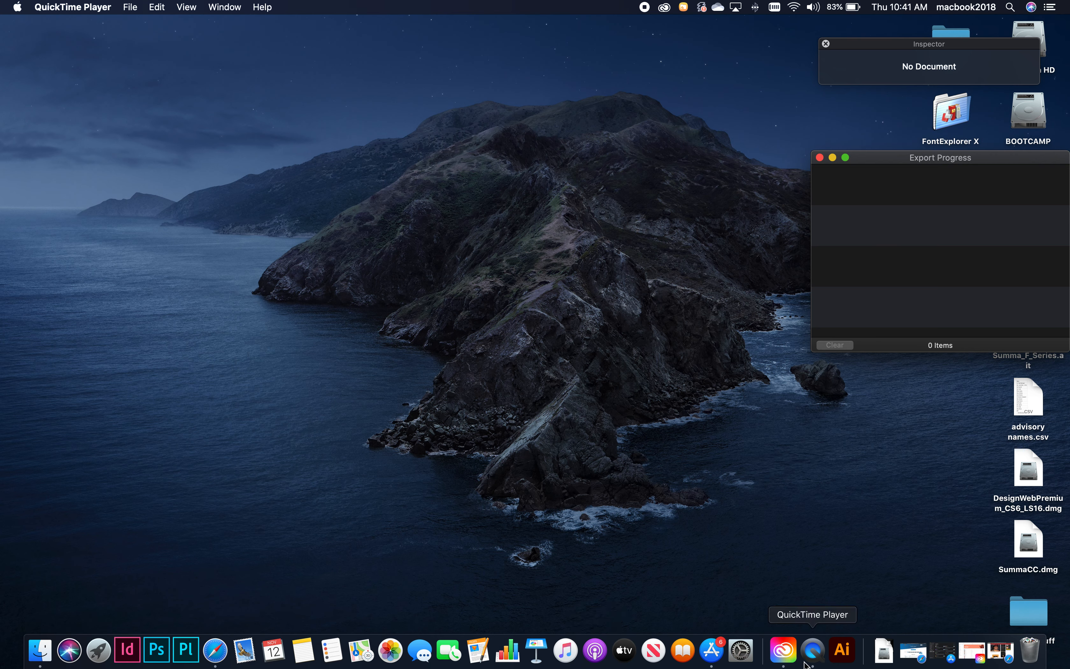
pyautogui.click(843, 656)
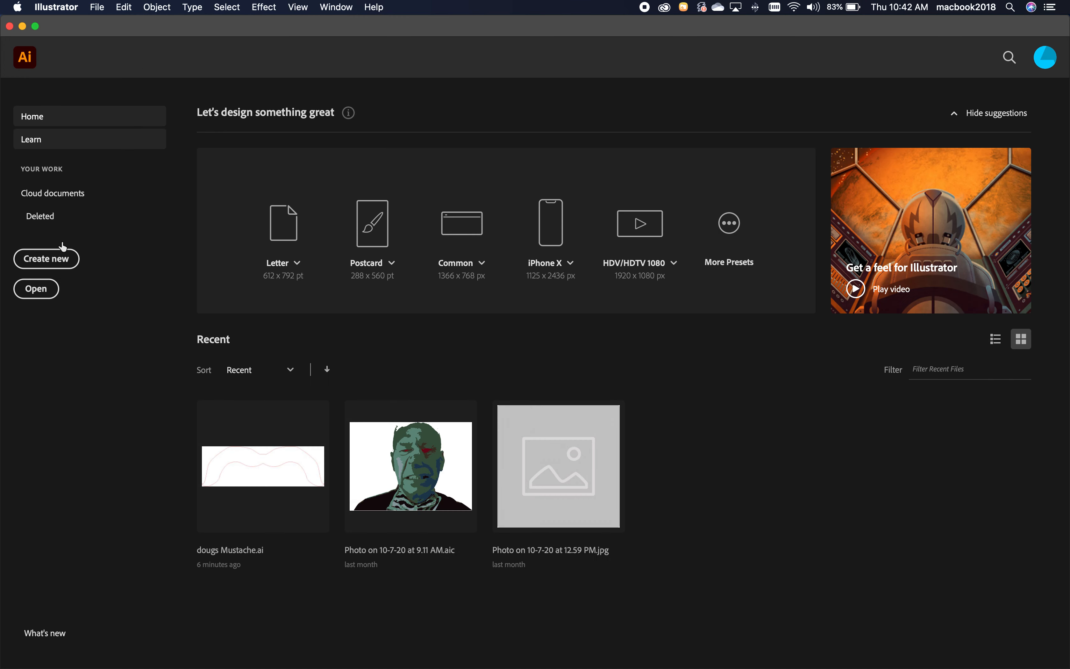
pyautogui.click(58, 259)
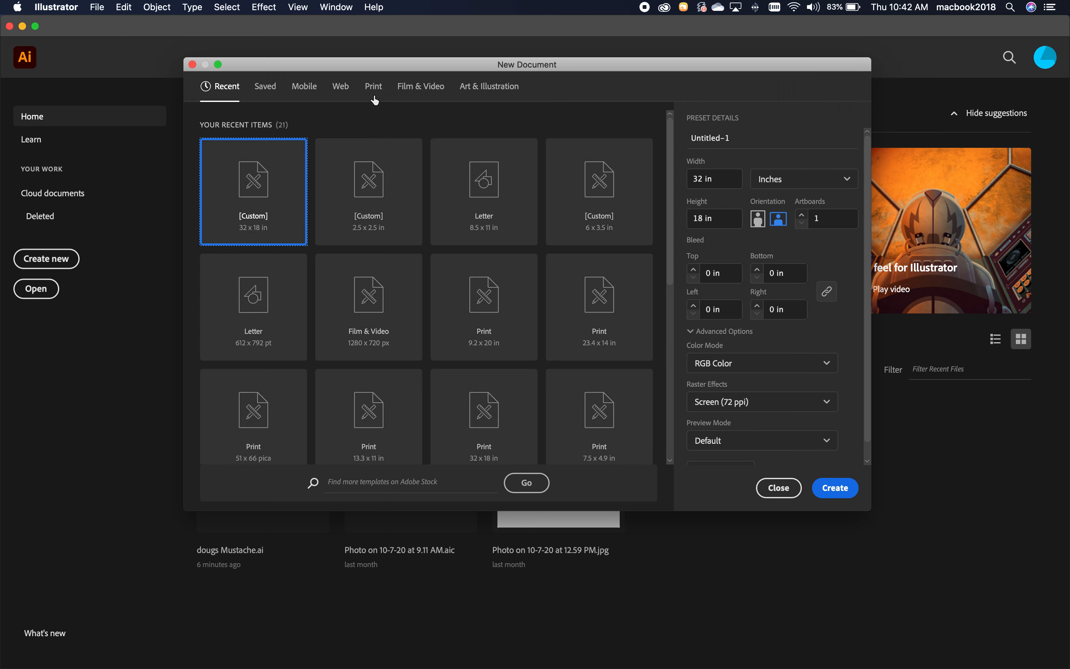
# Create a web document with units in inches, 32 in wide and 18 in high.
pyautogui.click(342, 90)
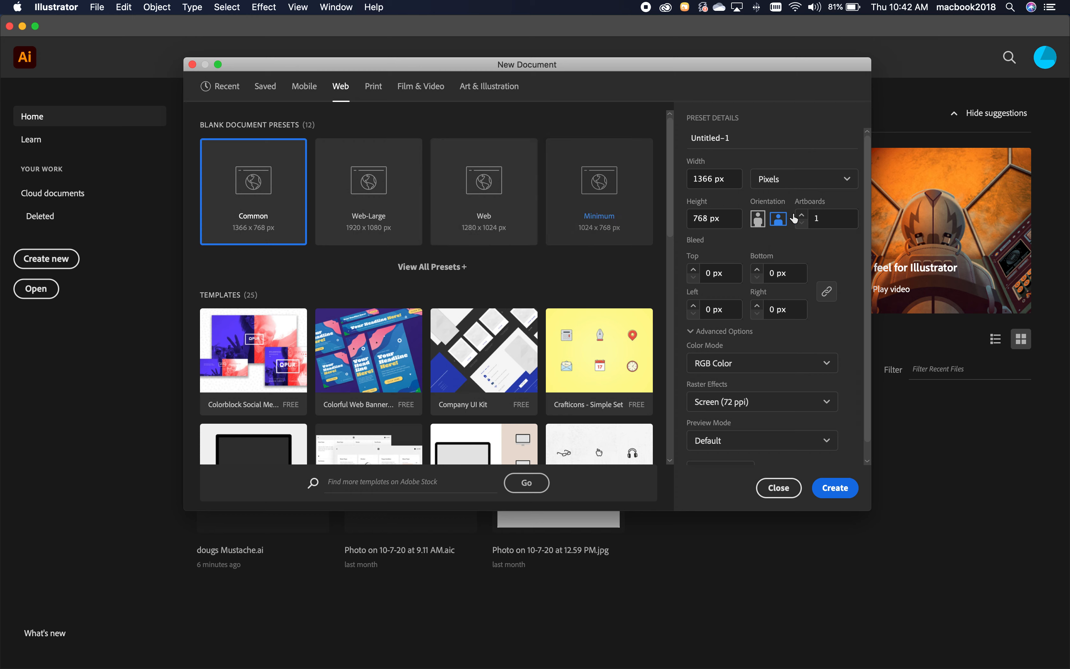
pyautogui.click(847, 180)
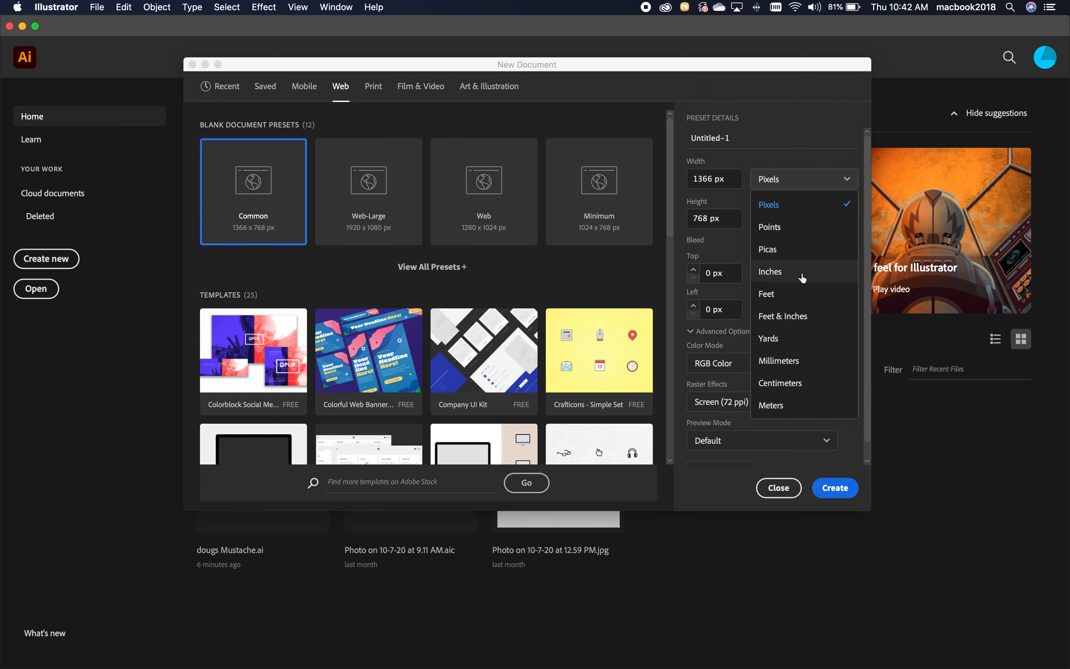
pyautogui.click(774, 272)
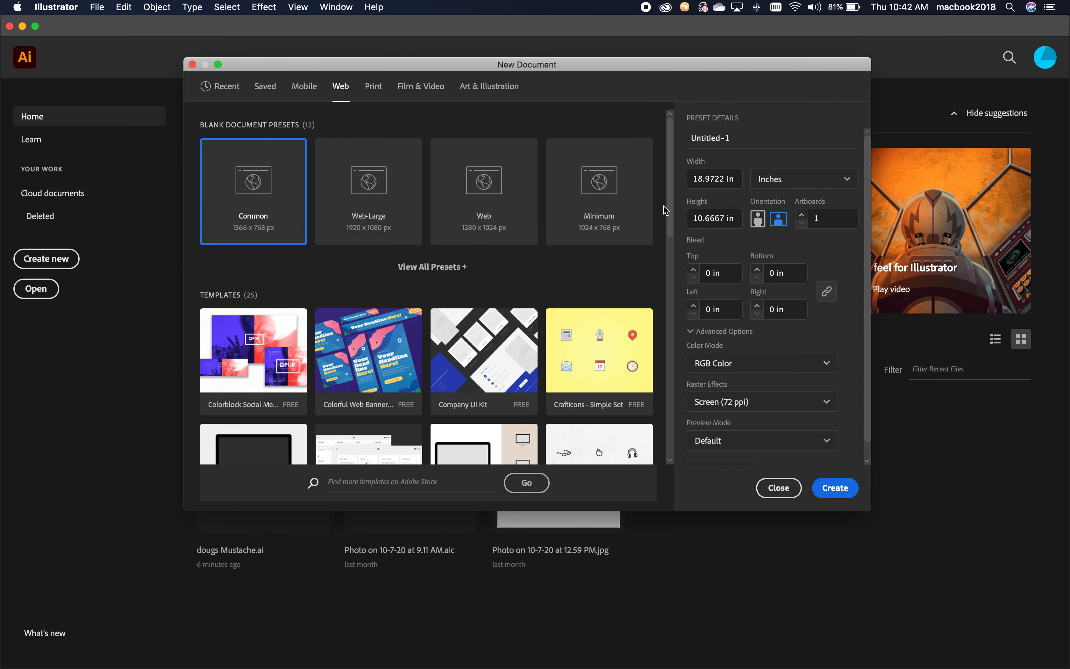
pyautogui.click(711, 179)
pyautogui.doubleClick(711, 179)
pyautogui.write('32')
pyautogui.doubleClick(713, 220)
pyautogui.write('18')
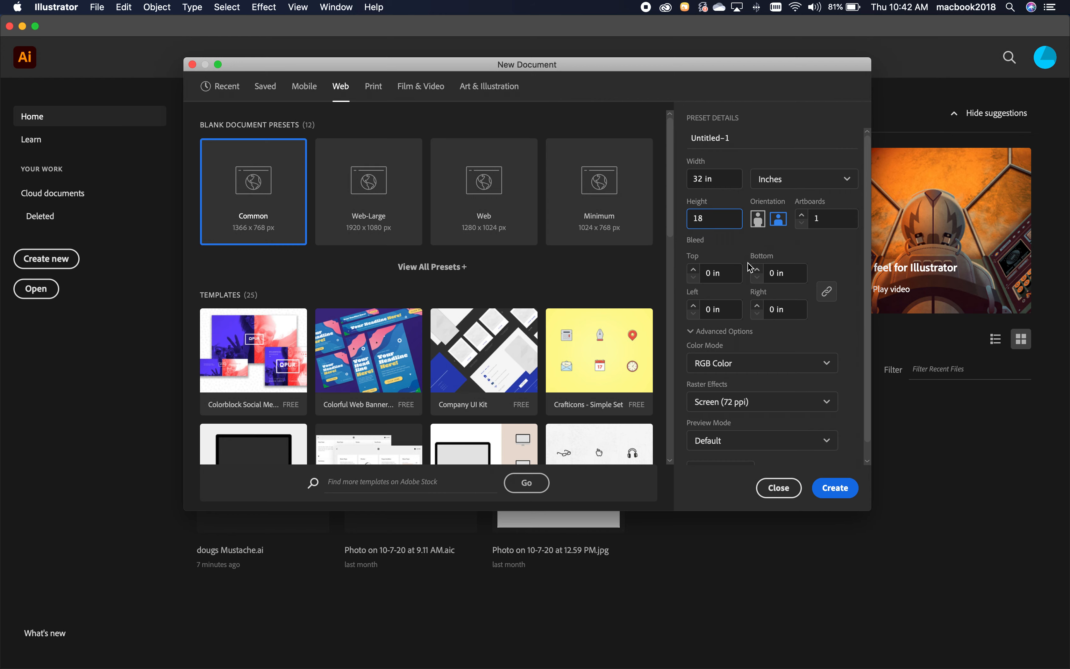
pyautogui.click(831, 488)
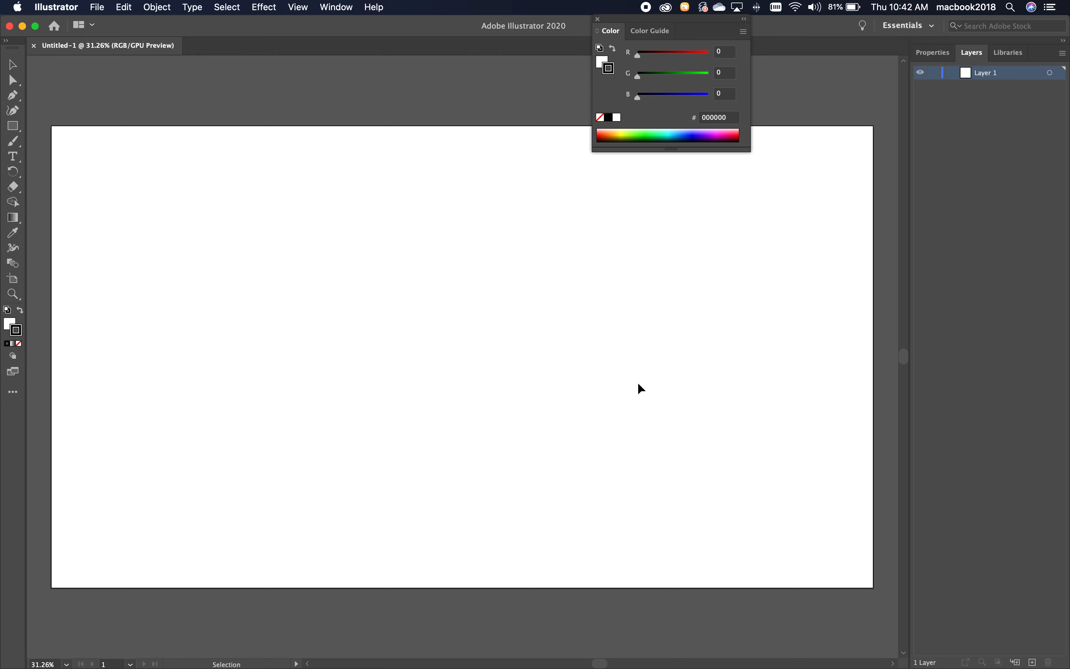
# Close the floating Color panel and reset the Essentials workspace, leaving the document's layers displayed.
pyautogui.click(597, 19)
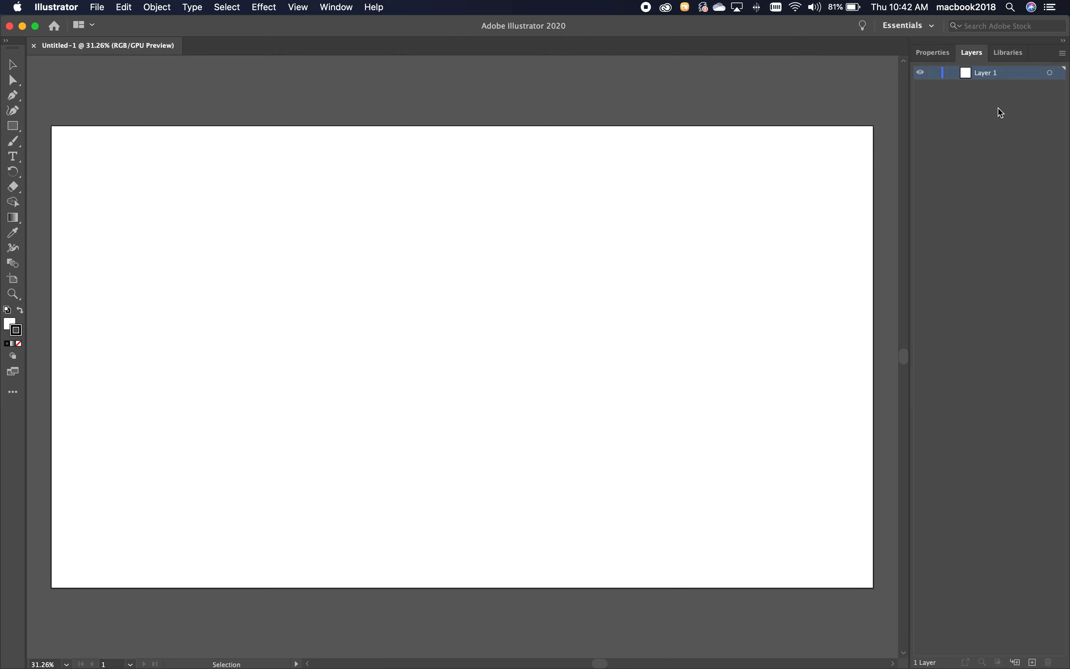
pyautogui.click(940, 55)
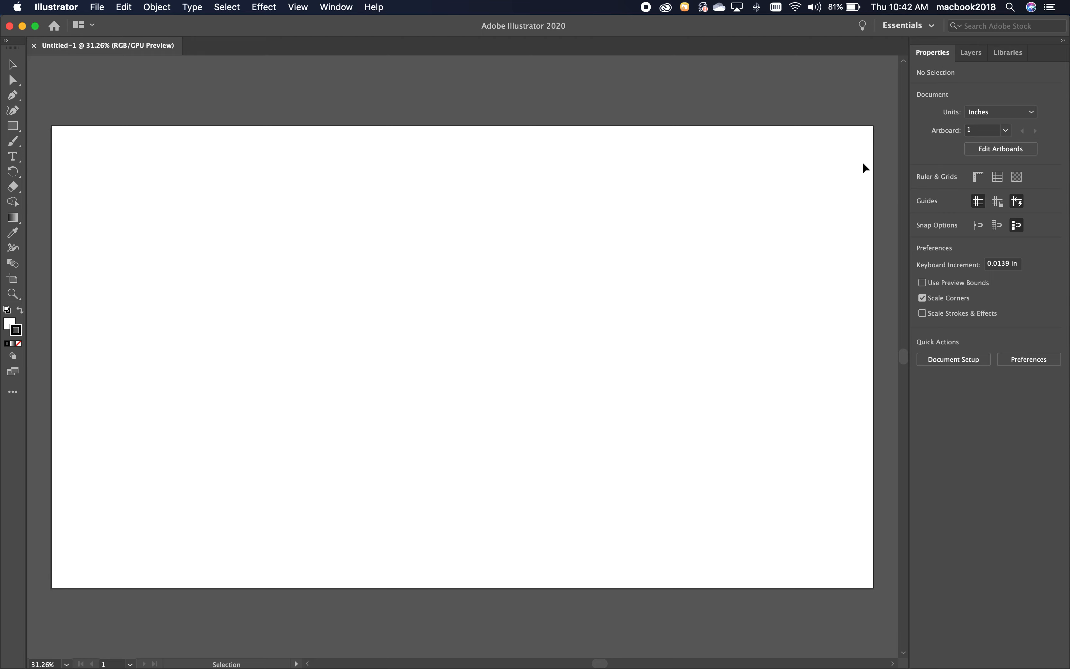
pyautogui.click(913, 26)
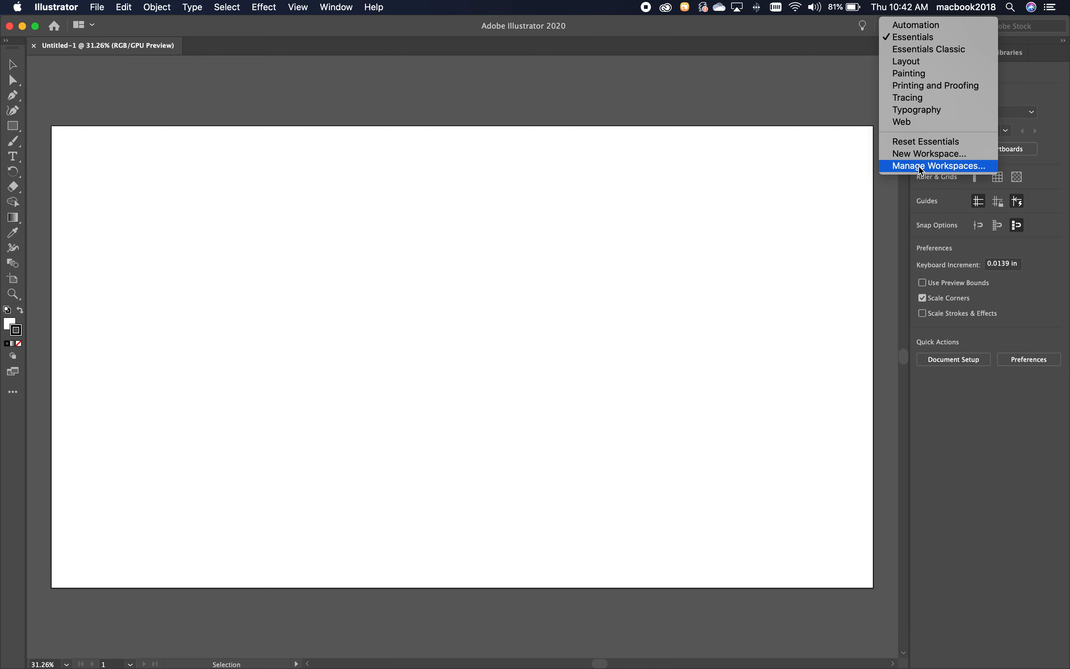
pyautogui.click(924, 140)
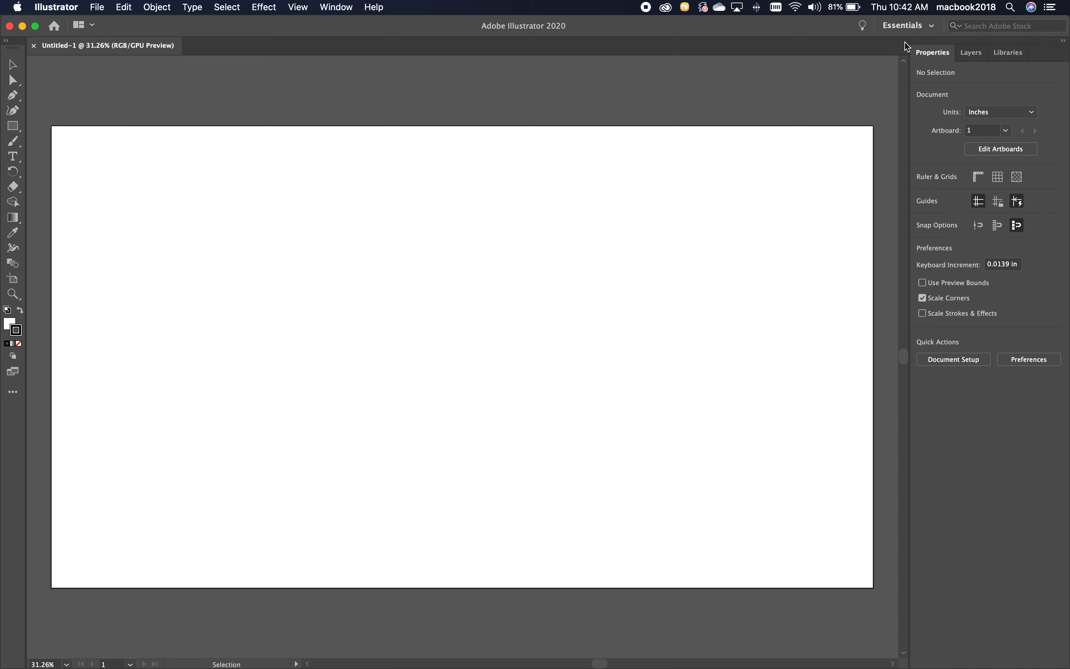
pyautogui.click(969, 54)
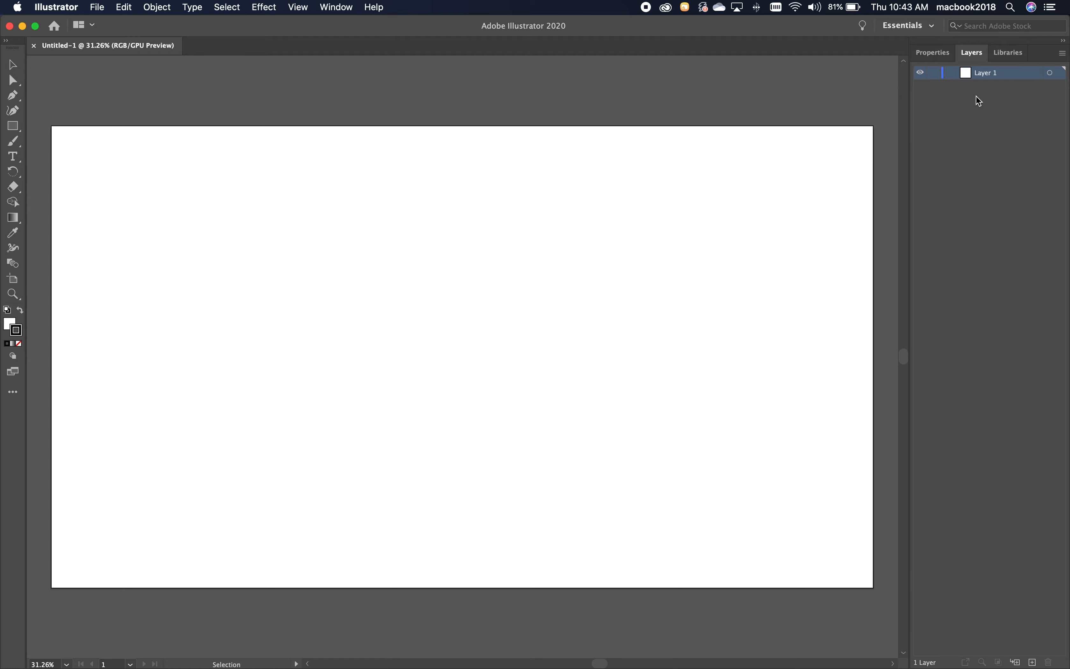
# Switch to Safari and search the web for "famous mustaches", moving the browser window higher on the screen.
pyautogui.moveTo(419, 666)
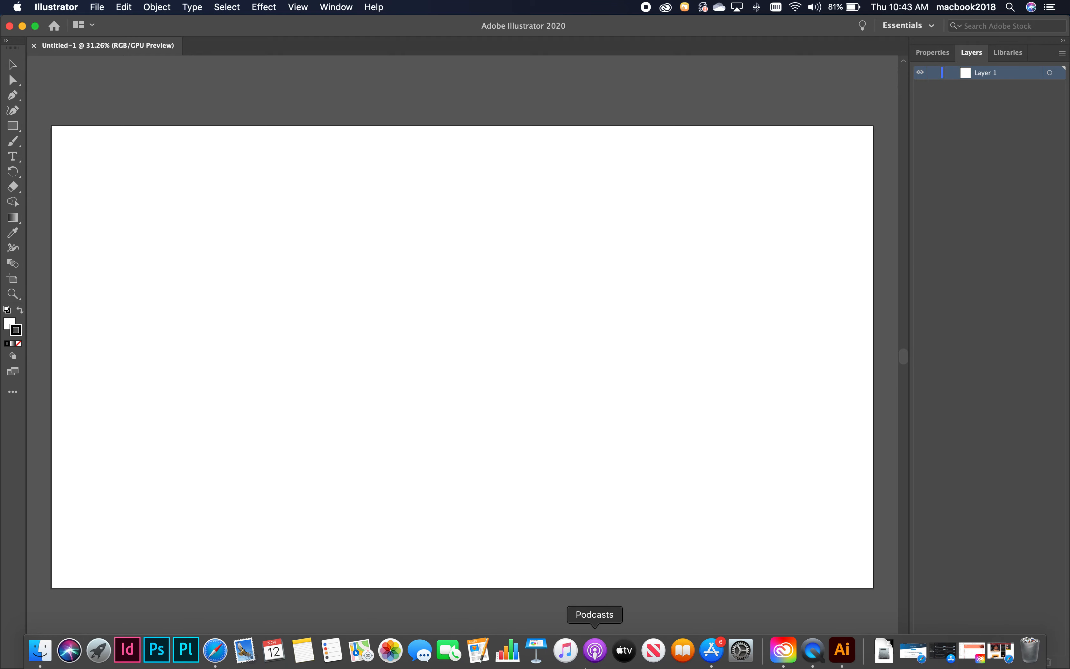
pyautogui.click(213, 658)
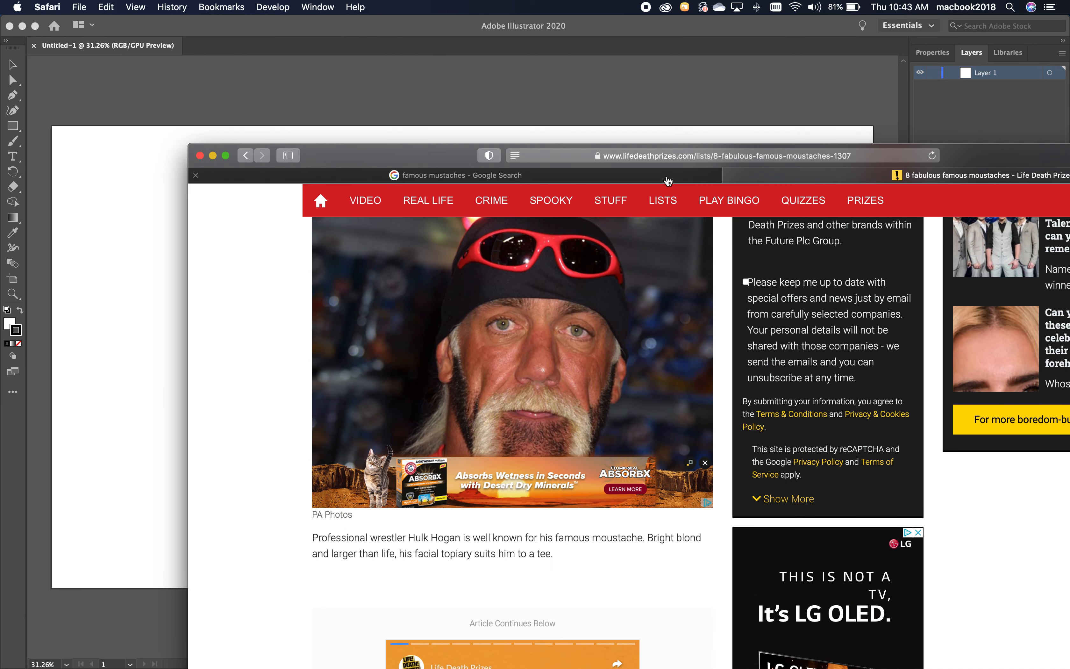
pyautogui.click(669, 158)
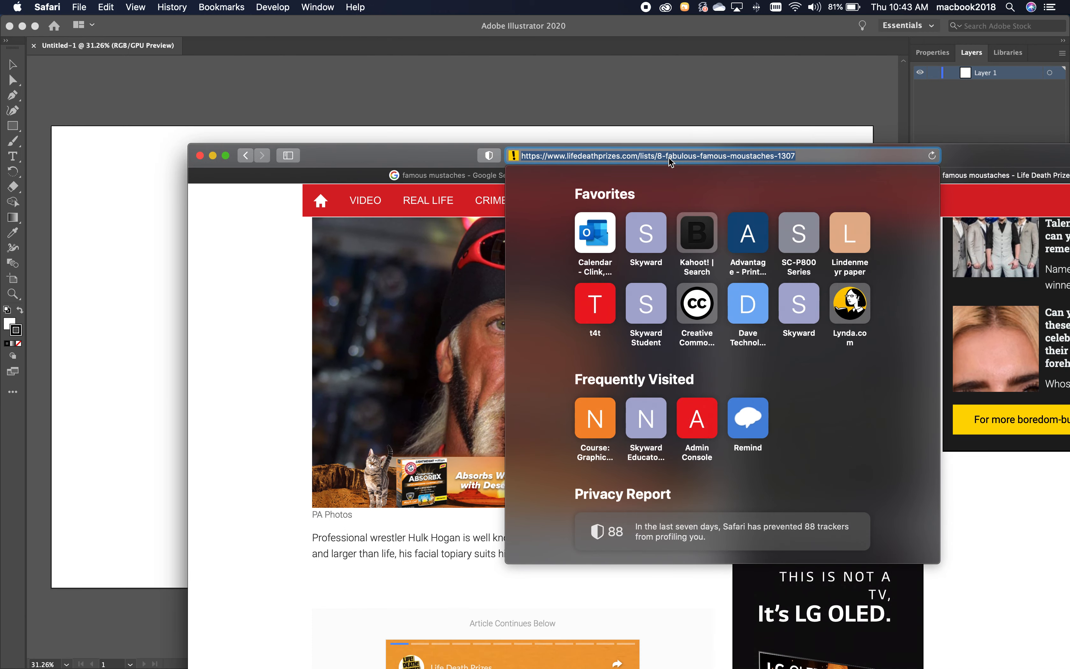
pyautogui.write('famous ')
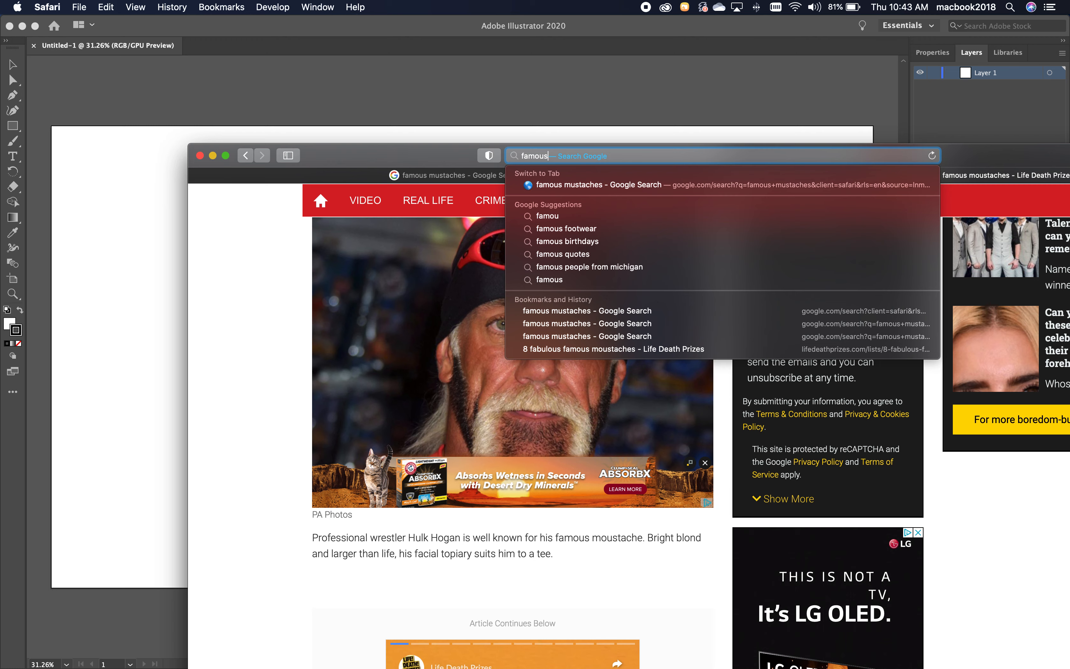
pyautogui.write('musta')
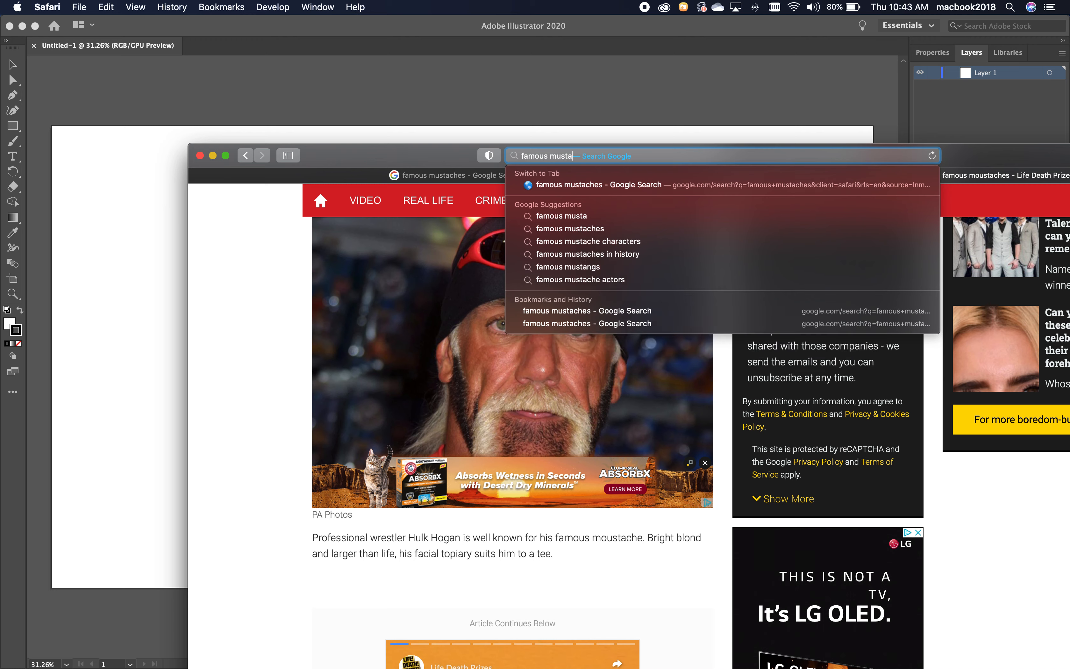
pyautogui.write('ches')
pyautogui.press('Return')
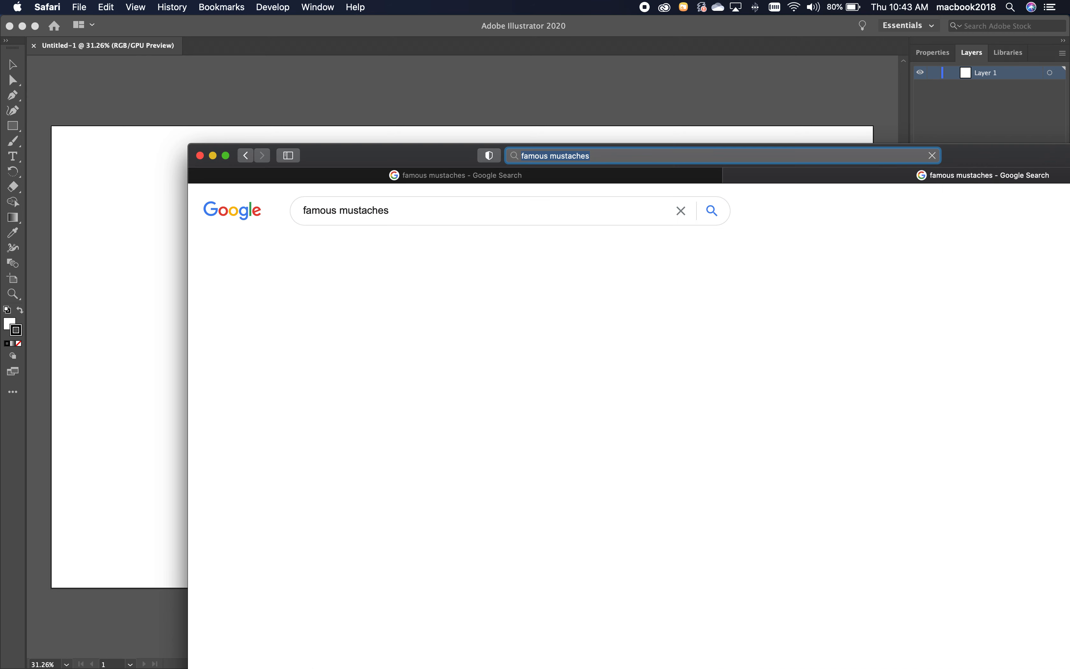
pyautogui.moveTo(382, 160); pyautogui.dragTo(364, 37)
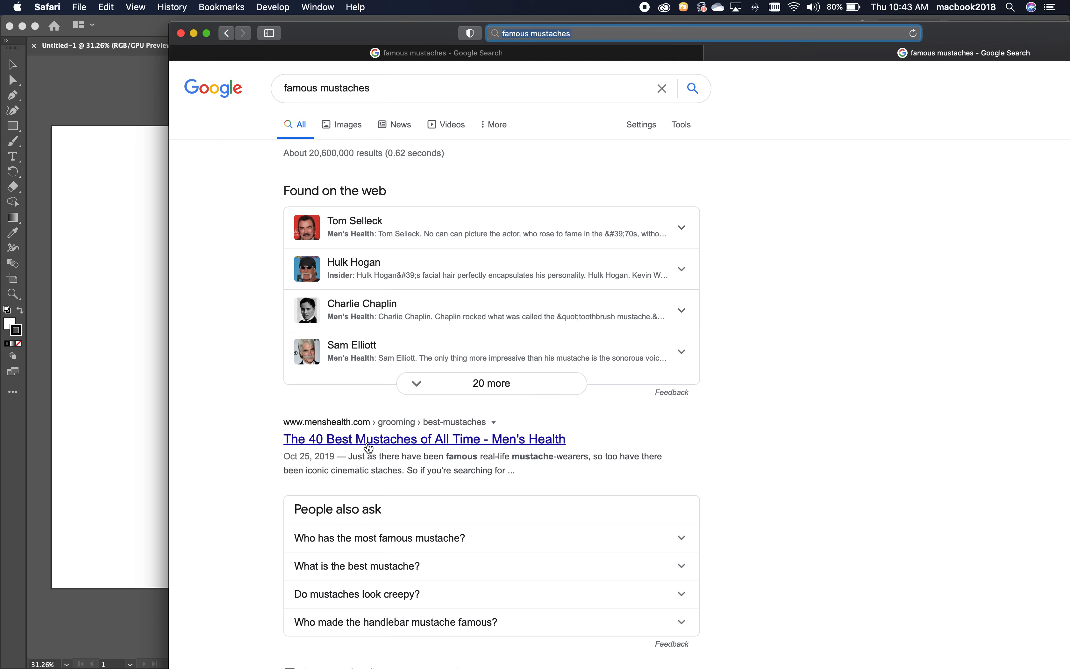
# Open the Men's Health article "The 40 Best Mustaches of All Time" and start its photo gallery.
pyautogui.click(396, 443)
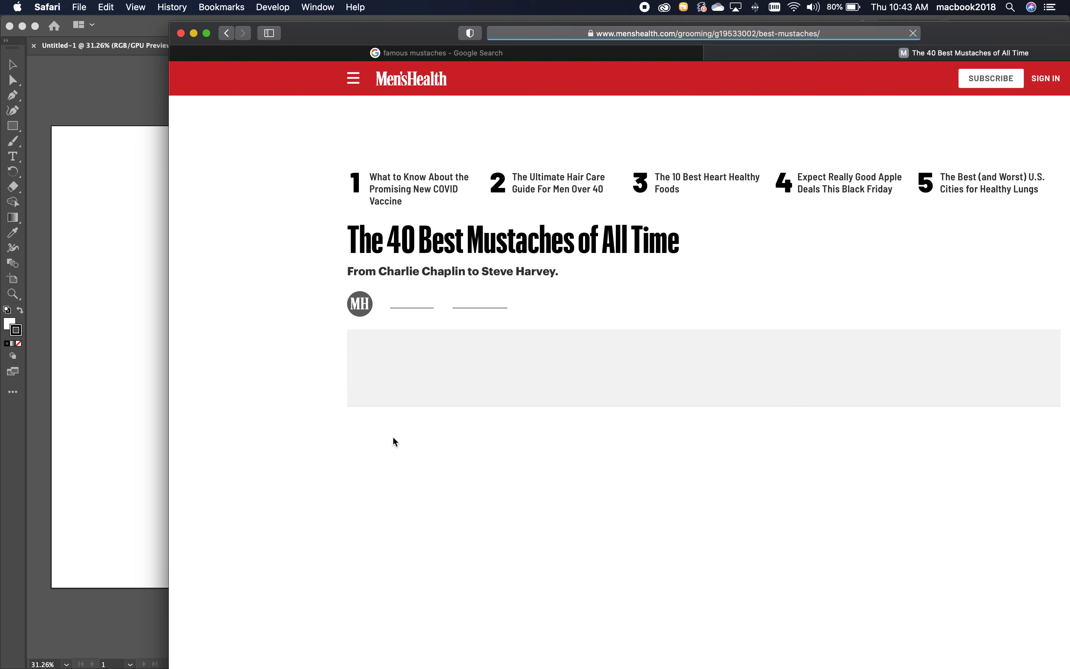
pyautogui.scroll(-3, 571, 452)
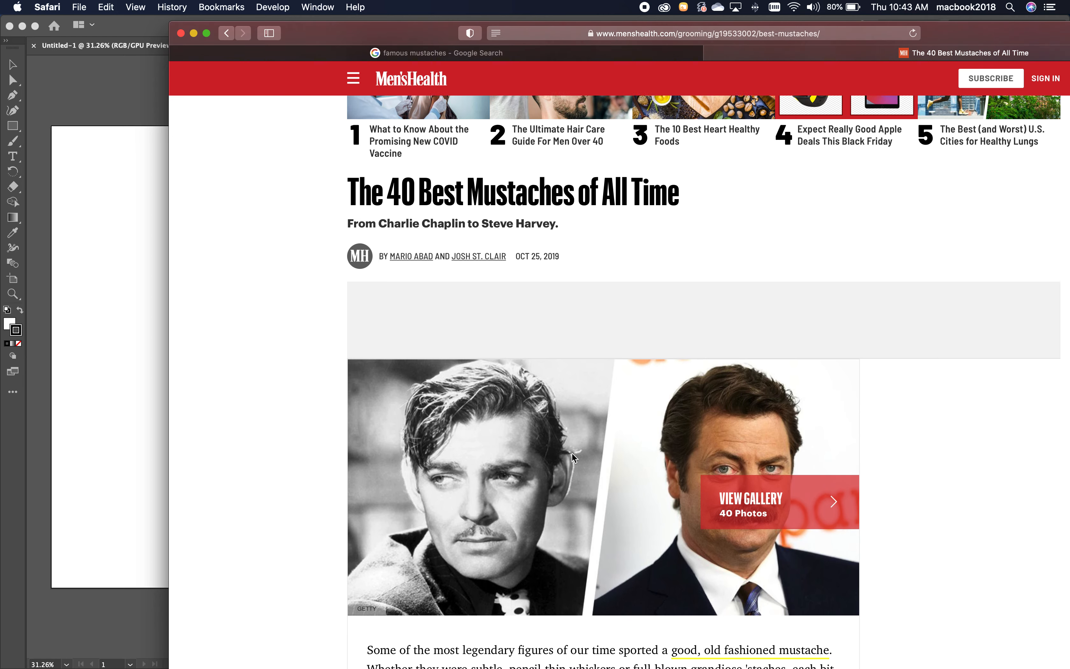
pyautogui.scroll(-3, 785, 401)
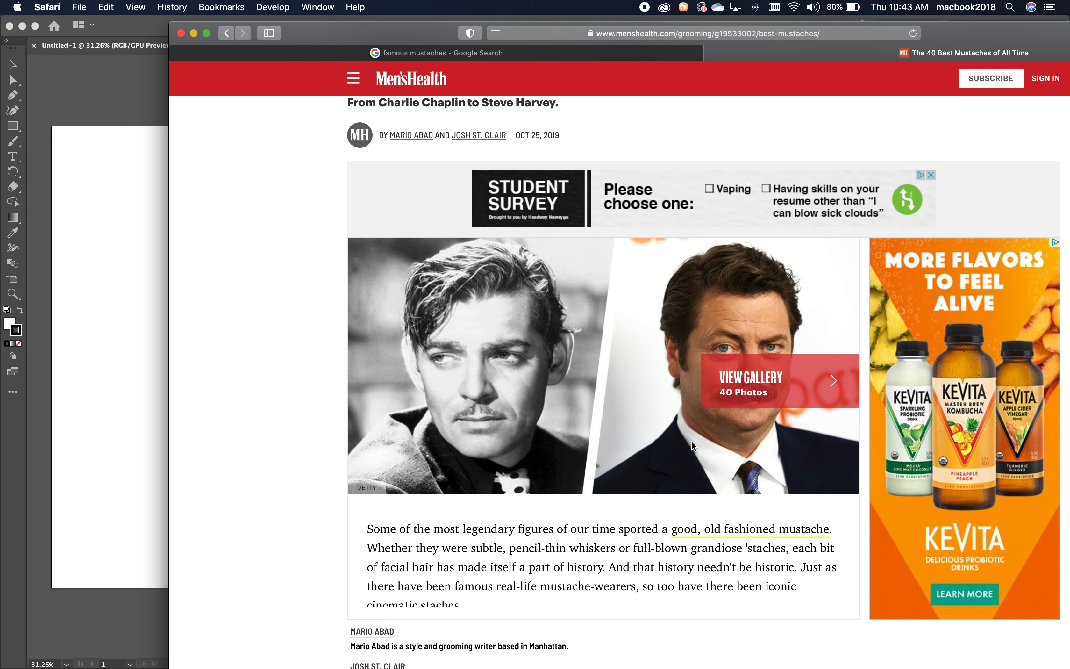
pyautogui.scroll(-3, 692, 443)
pyautogui.scroll(-2, 755, 282)
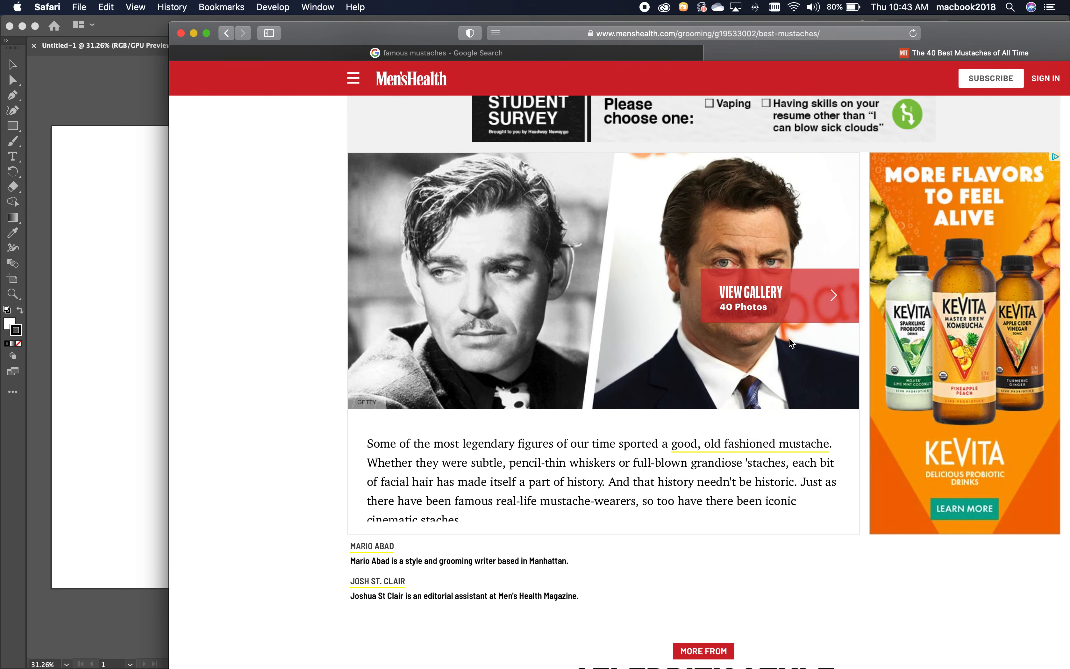
pyautogui.scroll(-5, 791, 343)
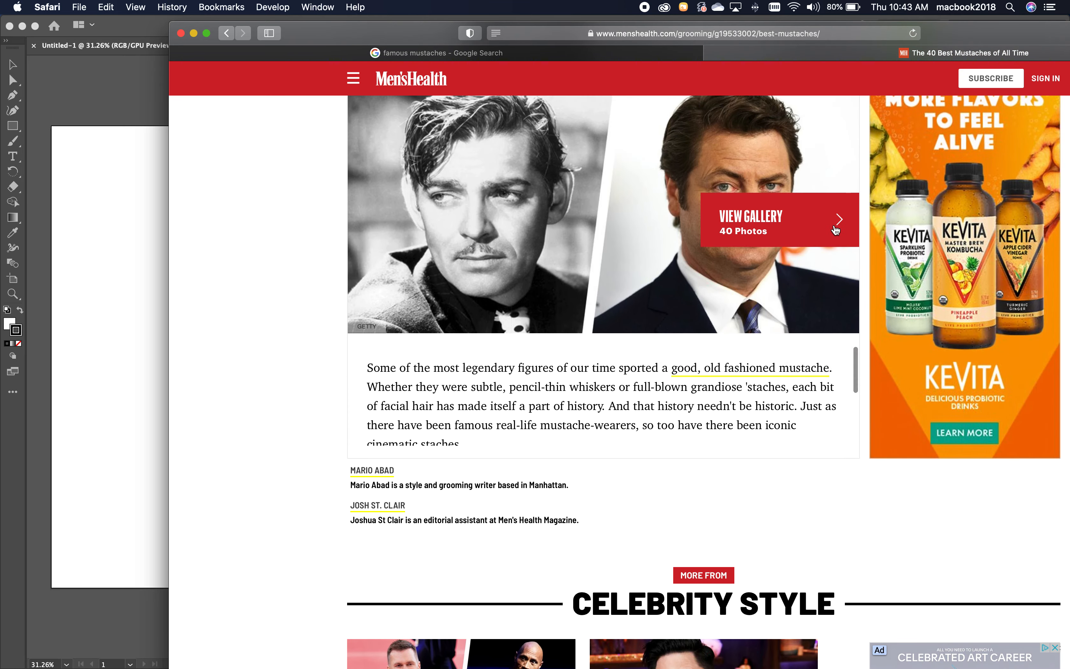
pyautogui.click(822, 242)
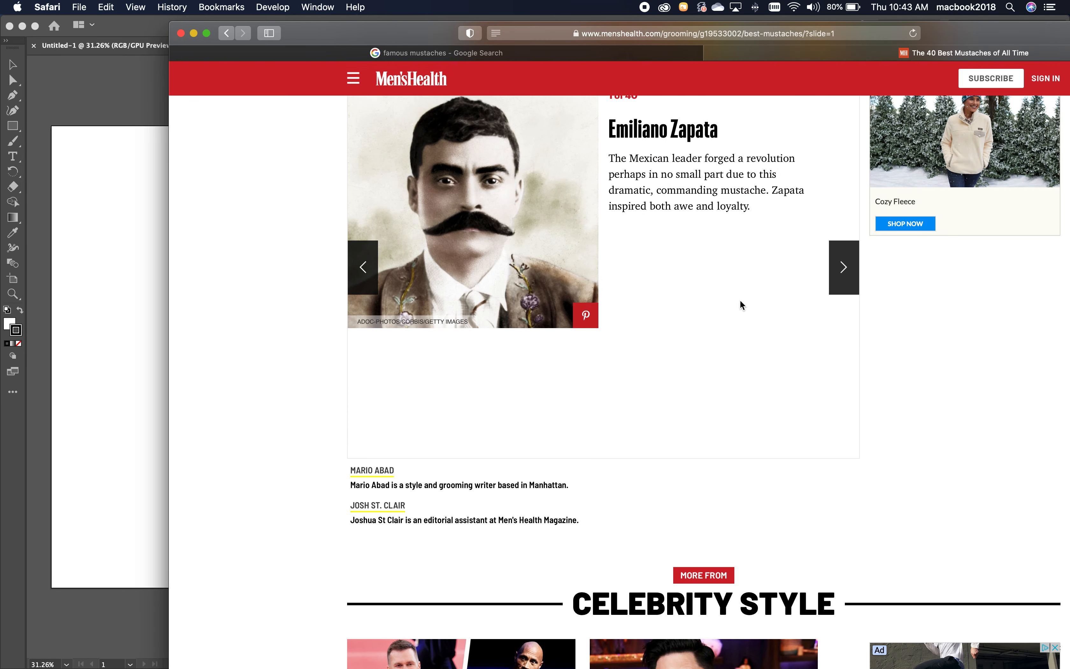
# Browse the first 16 photos of the mustache gallery to compare styles for a suitable front-facing reference.
pyautogui.scroll(3, 740, 301)
pyautogui.click(843, 342)
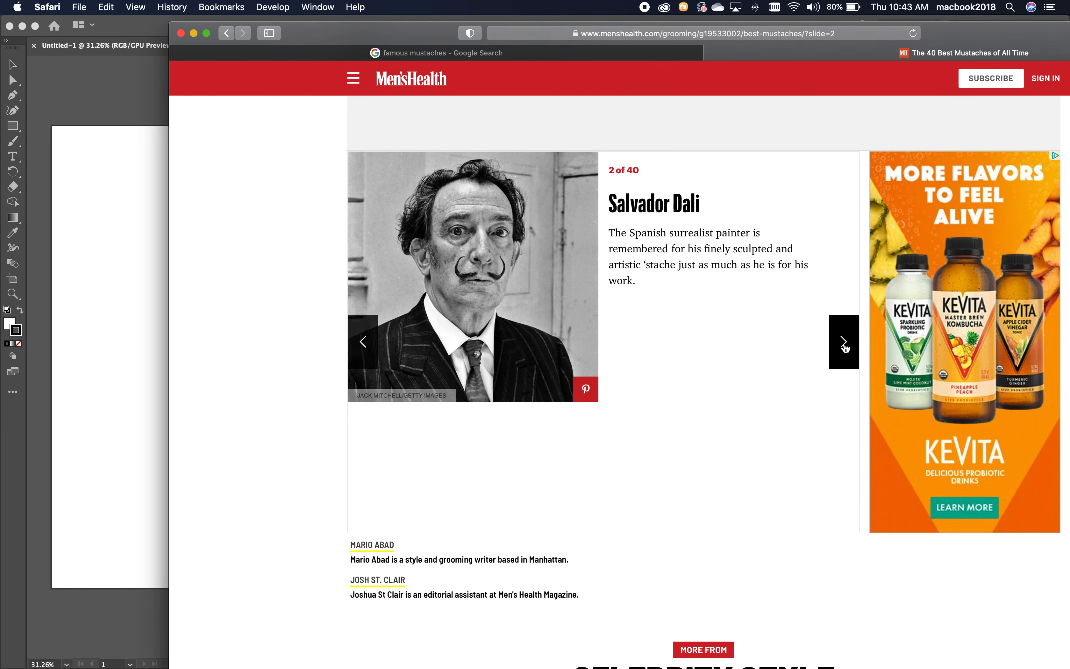
pyautogui.click(843, 343)
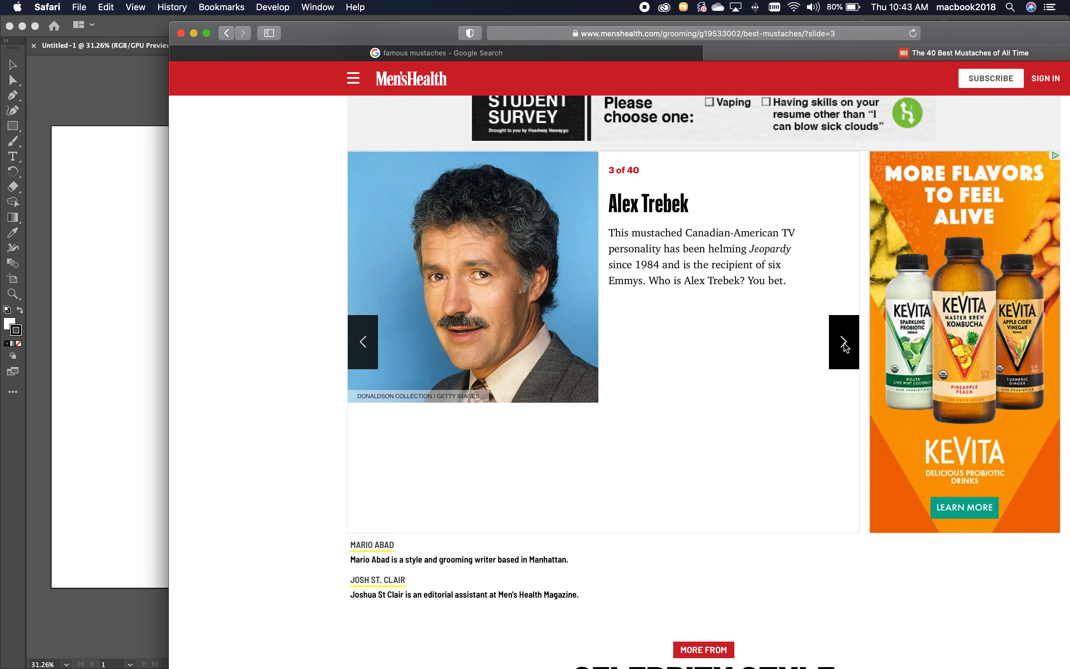
pyautogui.click(843, 343)
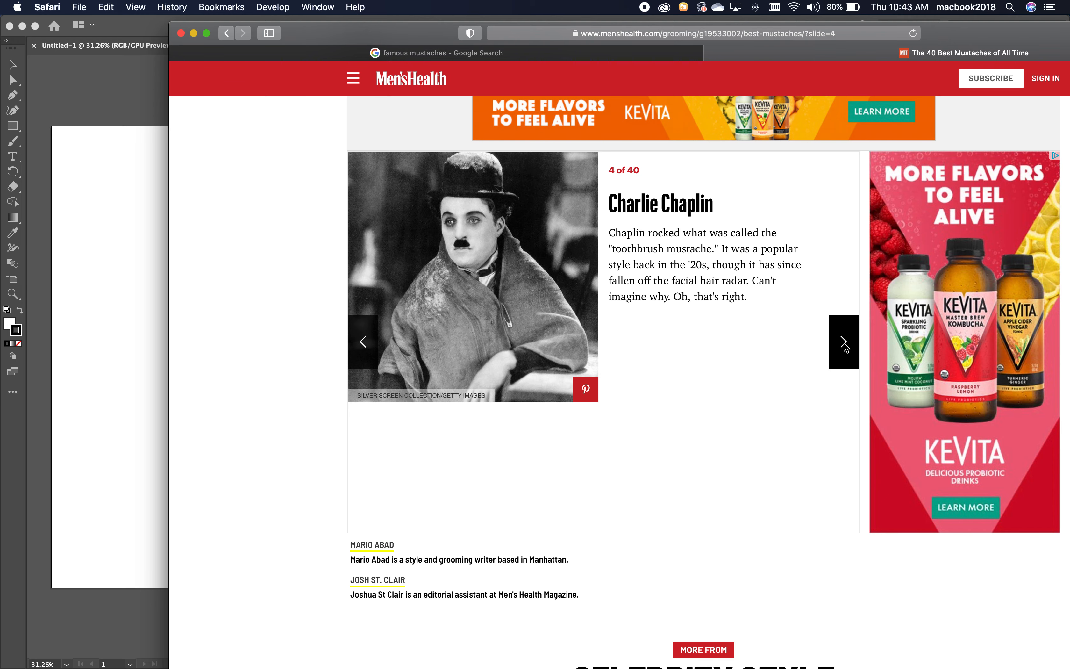
pyautogui.click(844, 342)
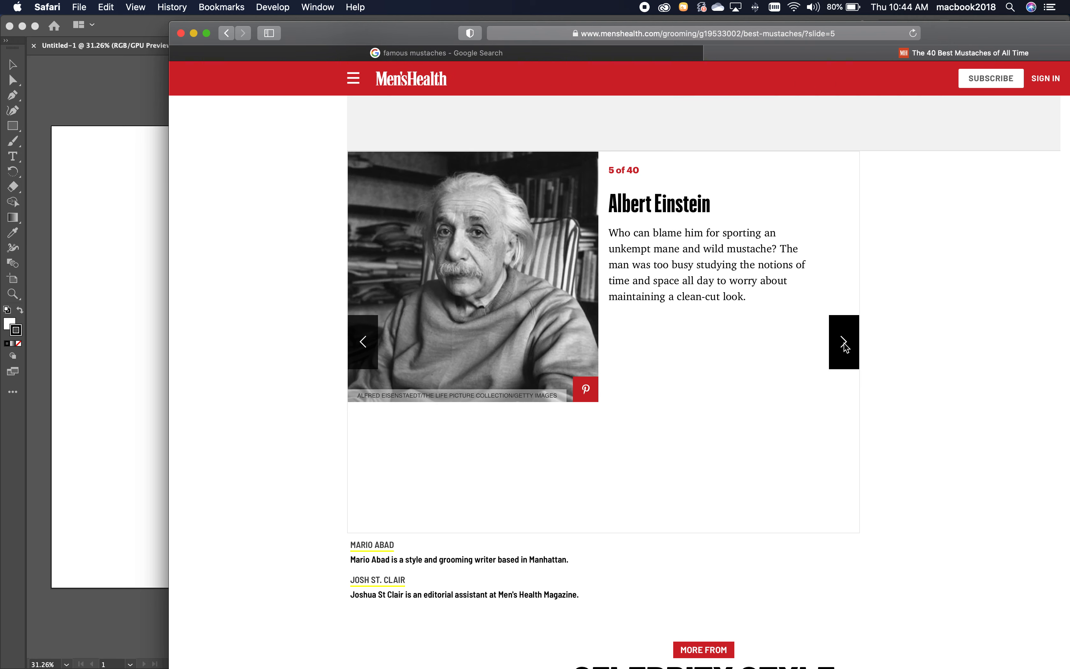
pyautogui.click(843, 342)
pyautogui.click(844, 343)
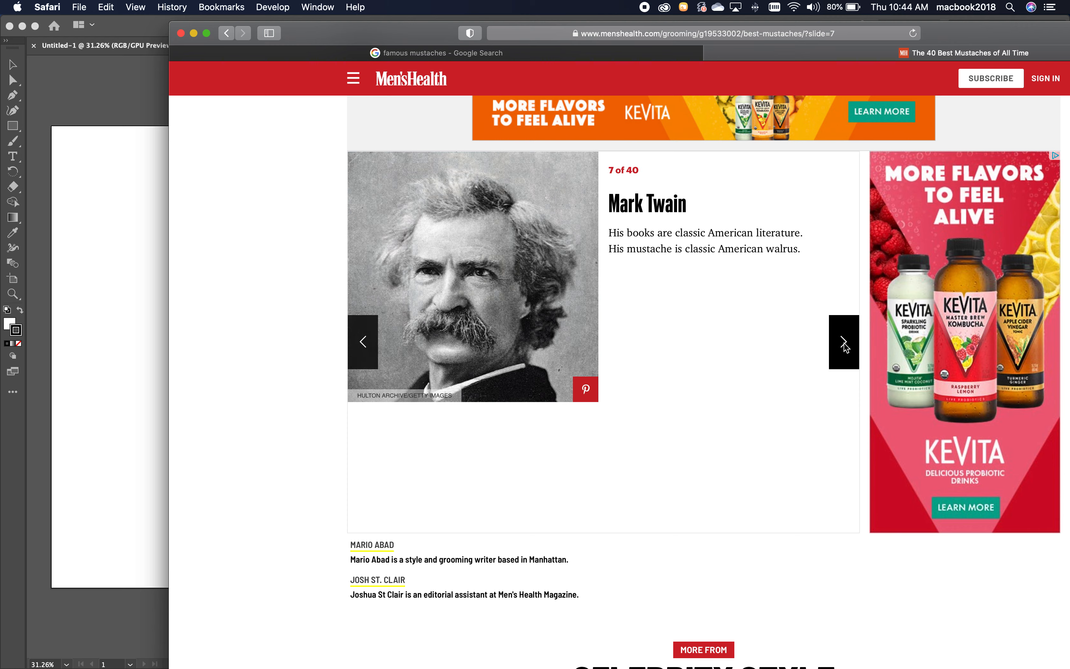
pyautogui.click(843, 343)
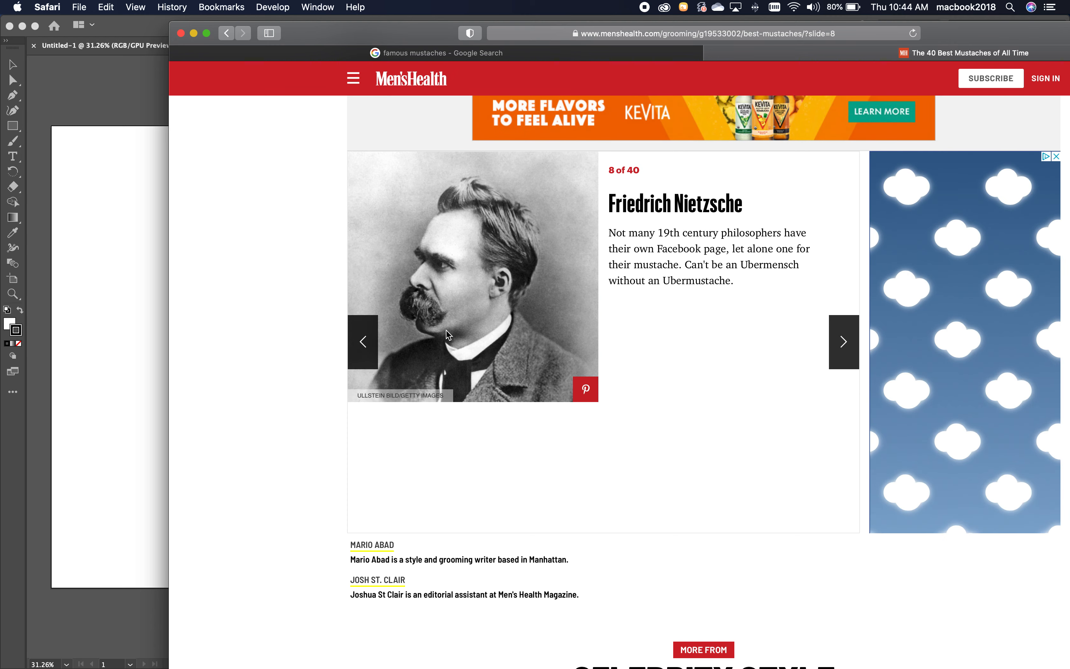
pyautogui.click(847, 345)
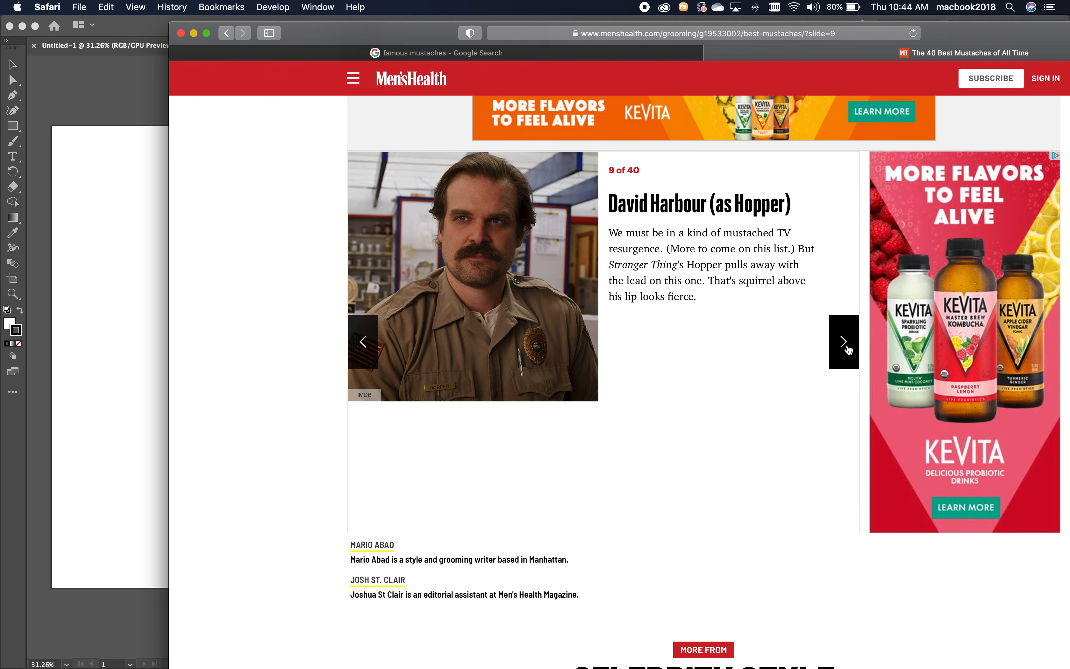
pyautogui.click(846, 345)
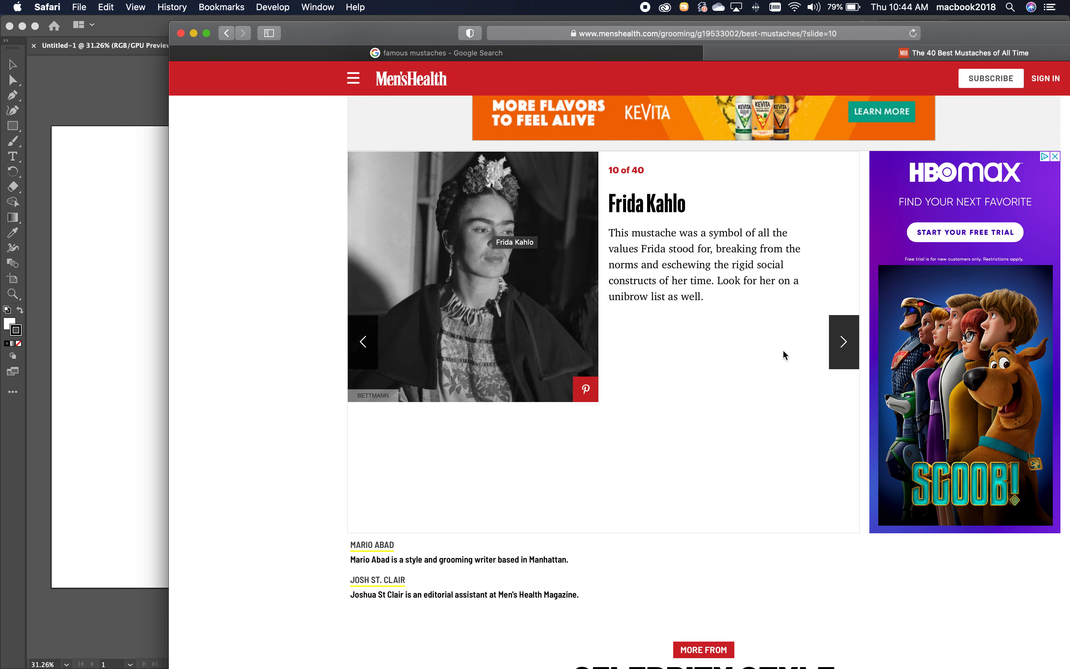
pyautogui.click(844, 345)
pyautogui.click(845, 348)
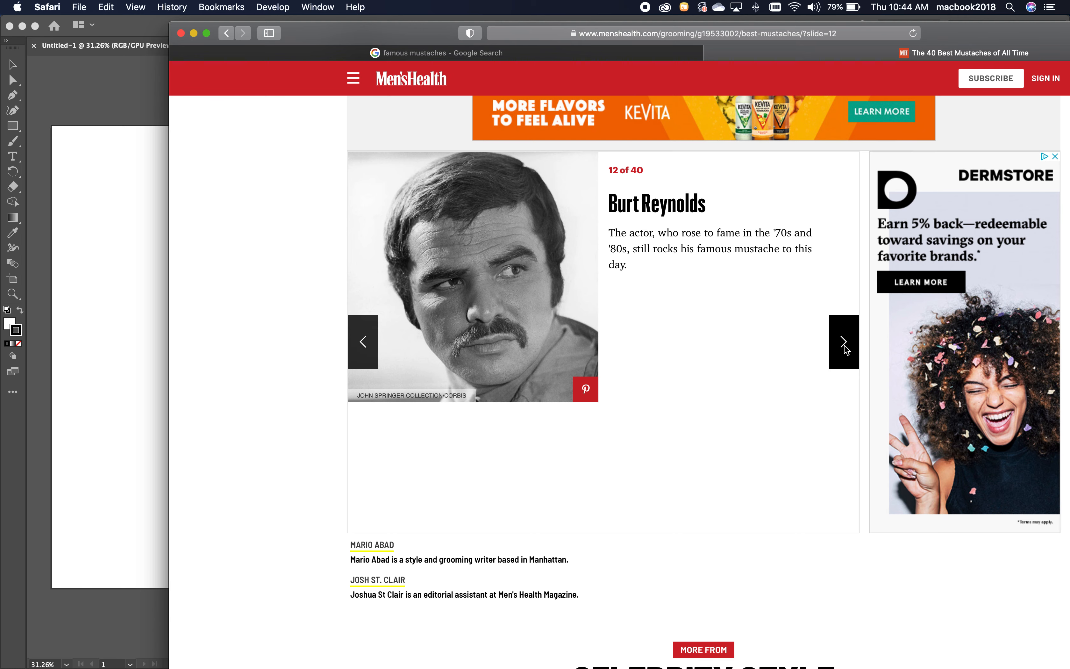
pyautogui.click(845, 347)
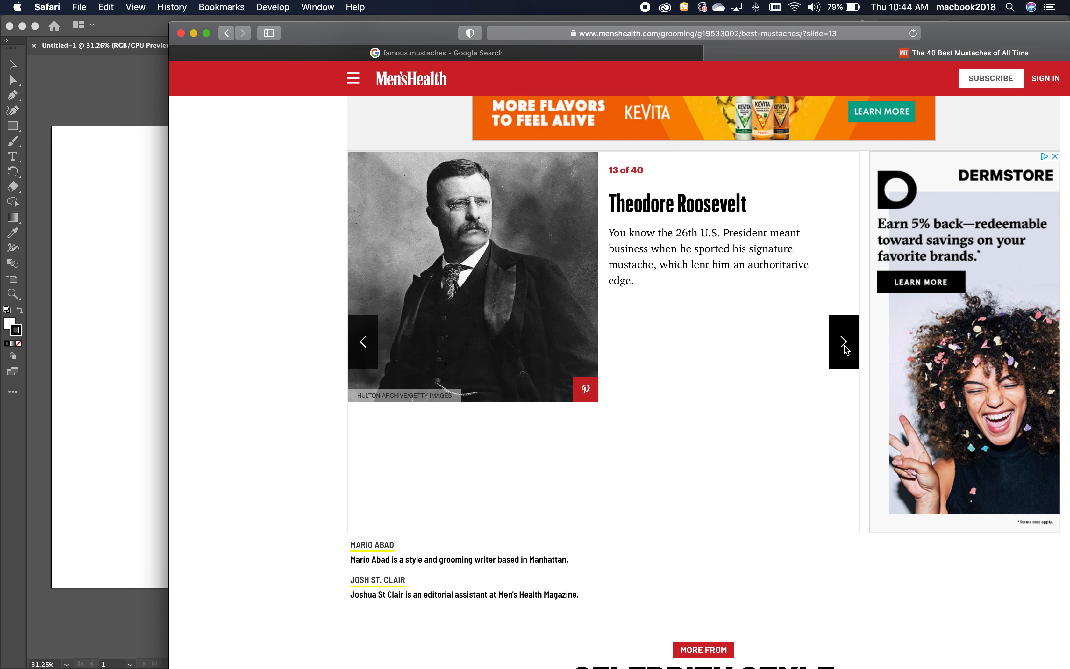
pyautogui.click(844, 347)
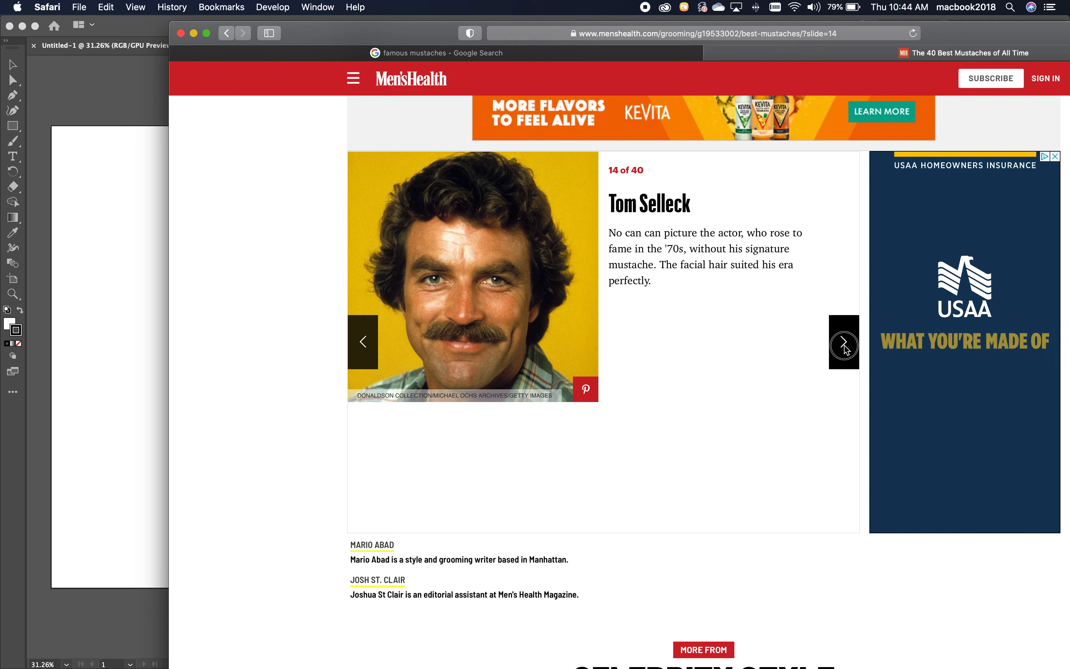
pyautogui.click(844, 343)
pyautogui.click(845, 348)
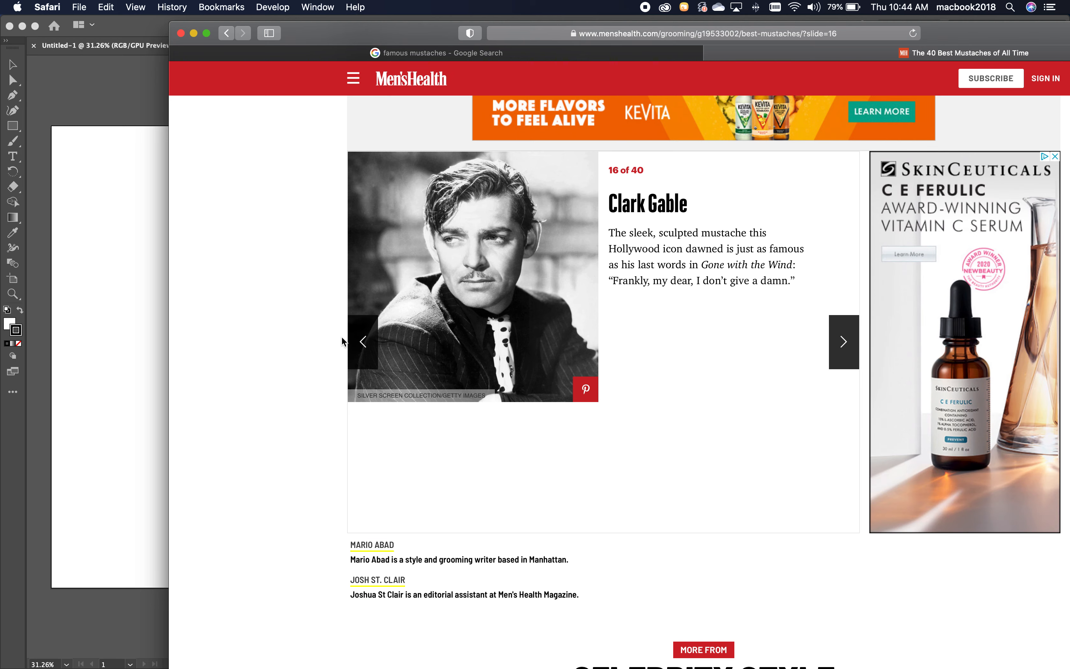
# Return to the Tom Selleck photo in slide 14, copy it, and paste it into the blank Illustrator document.
pyautogui.click(352, 338)
pyautogui.click(352, 339)
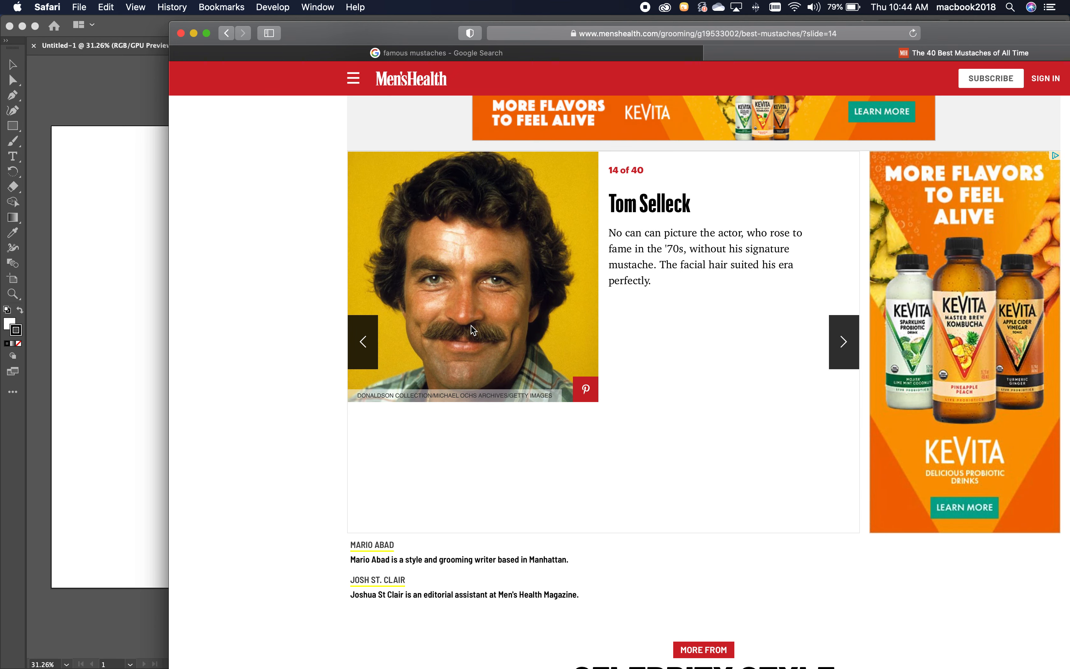
pyautogui.press('super+Tab')
pyautogui.rightClick(464, 305)
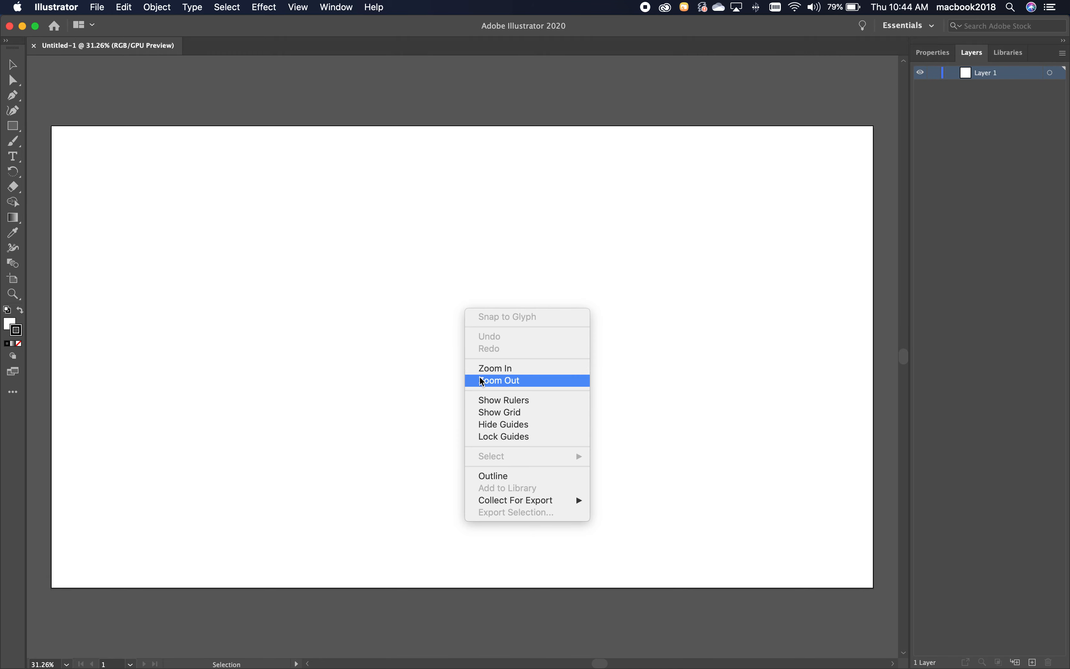
pyautogui.click(380, 320)
pyautogui.press('super+v')
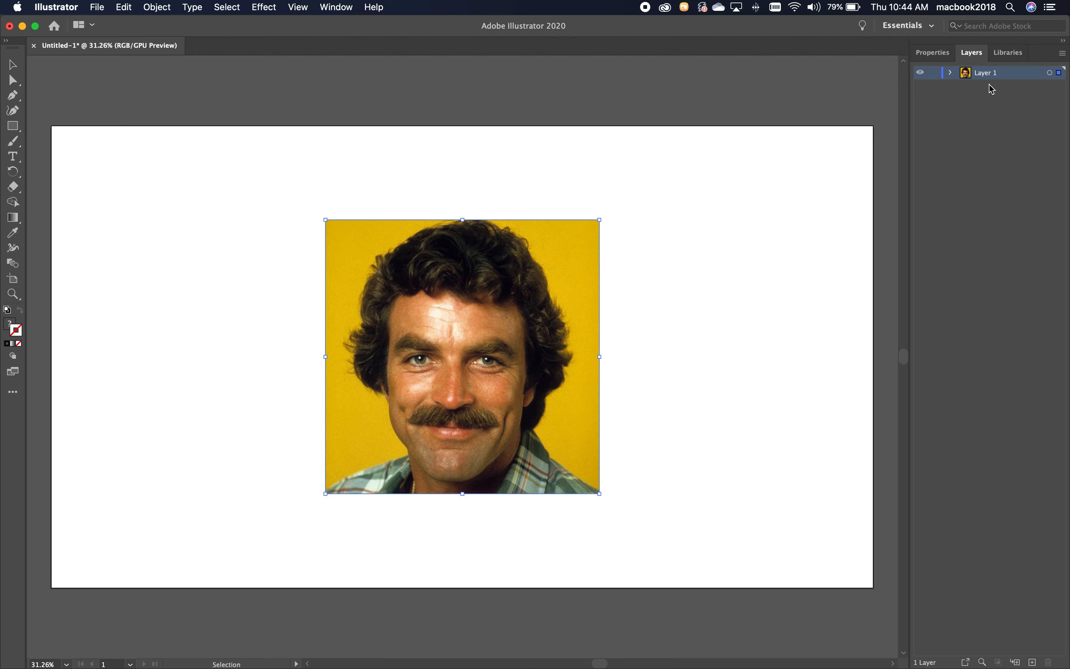
# Turn the photo's layer, Layer 1, into a template layer with images dimmed to 50%.
pyautogui.doubleClick(1013, 77)
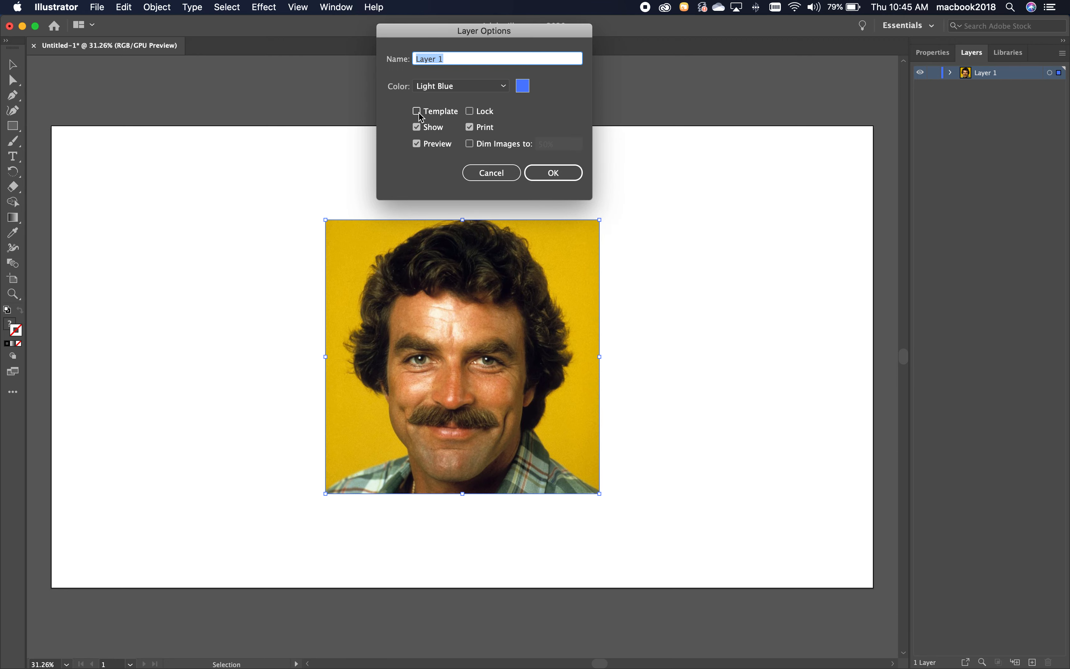
pyautogui.click(428, 116)
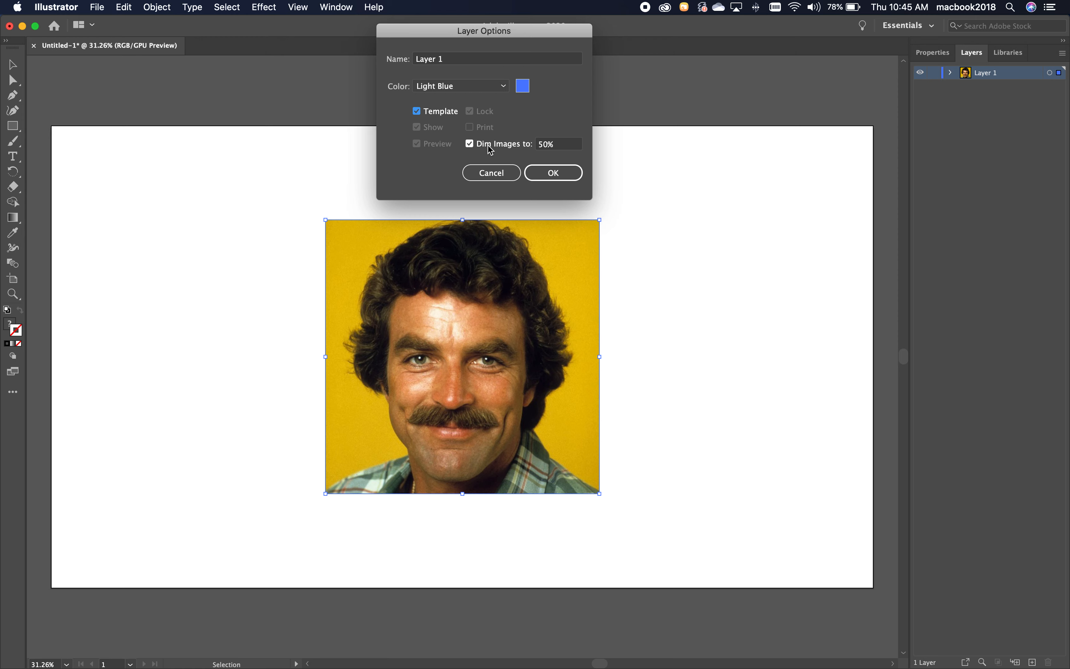
pyautogui.click(559, 179)
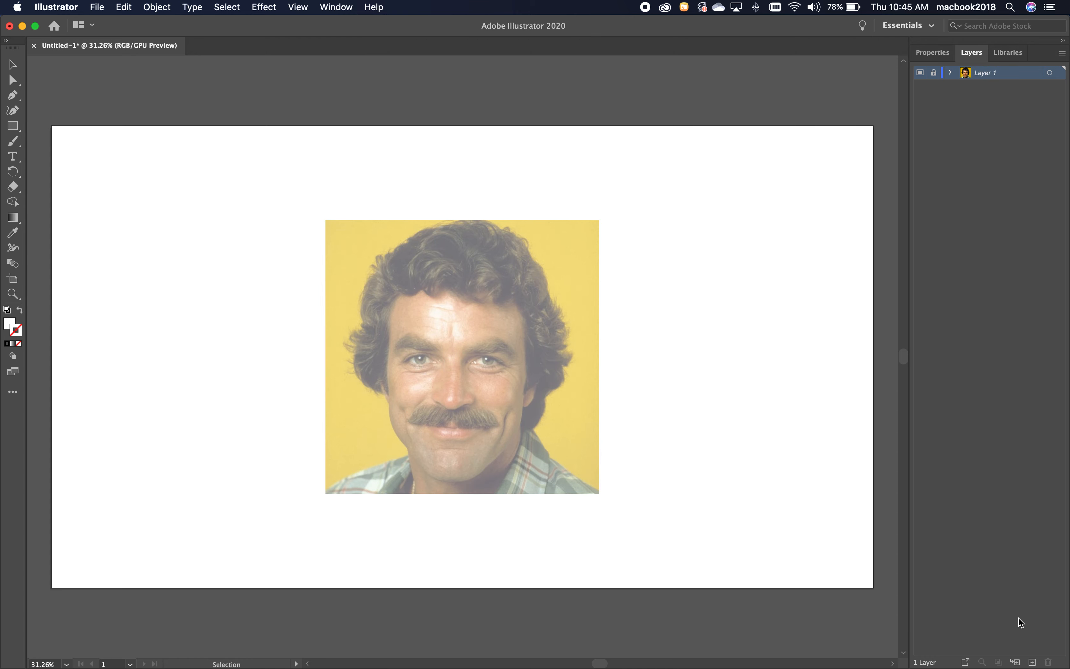
# Create a new layer above the template layer and name it "mustache".
pyautogui.click(1034, 663)
pyautogui.doubleClick(987, 74)
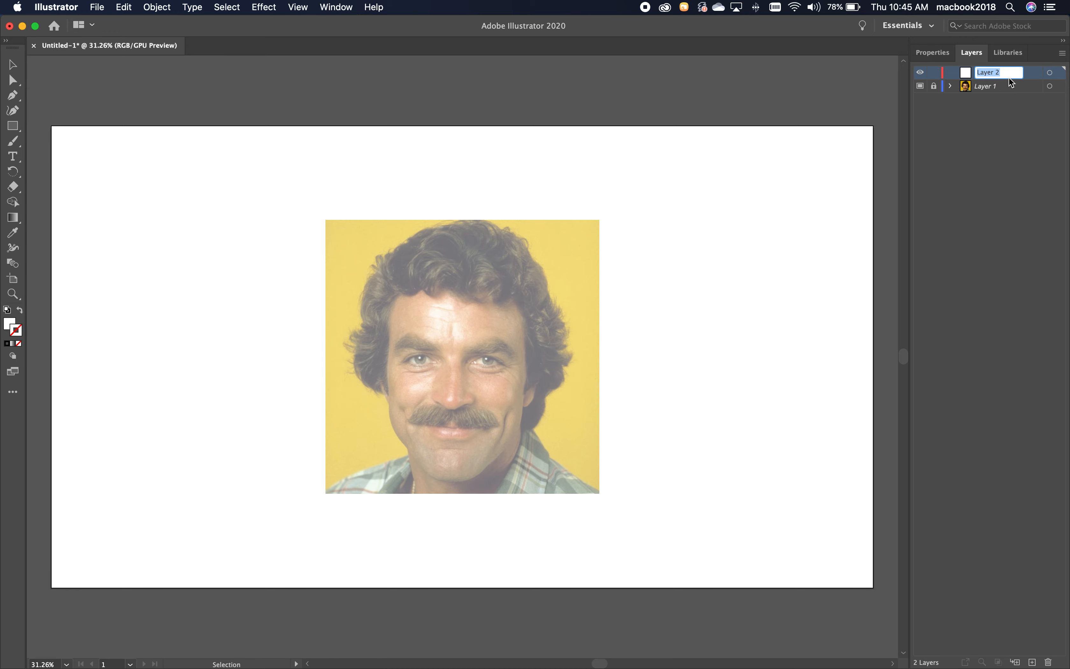
pyautogui.write('mustache')
pyautogui.press('Return')
# Set the fill to none and the stroke color to red with RGB values 255, 0, 0.
pyautogui.click(10, 325)
pyautogui.click(19, 343)
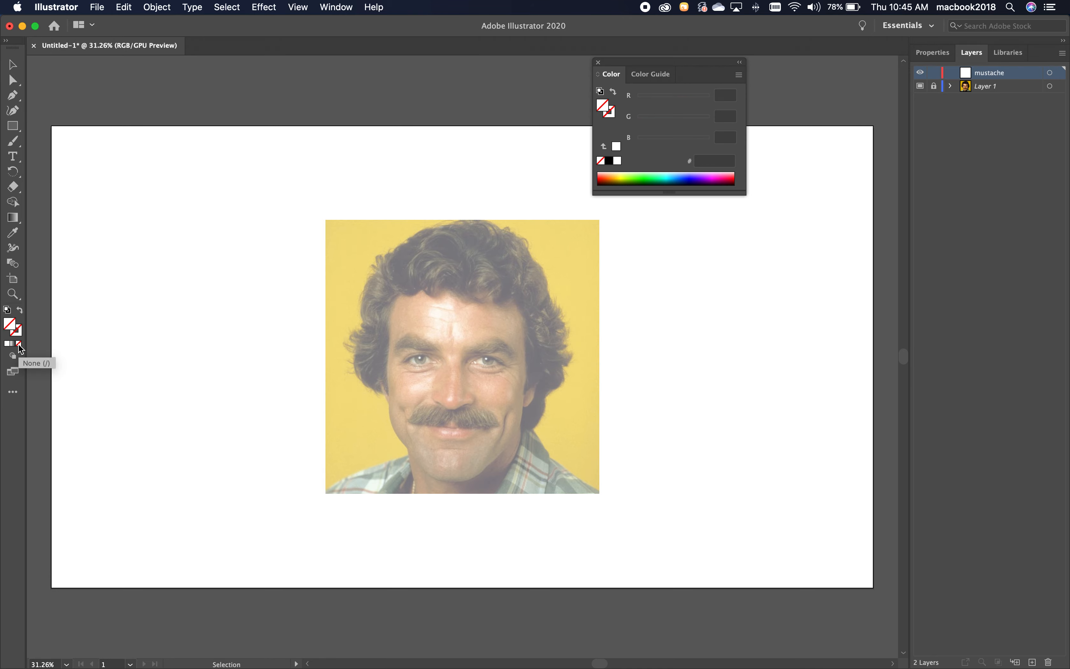
pyautogui.click(18, 332)
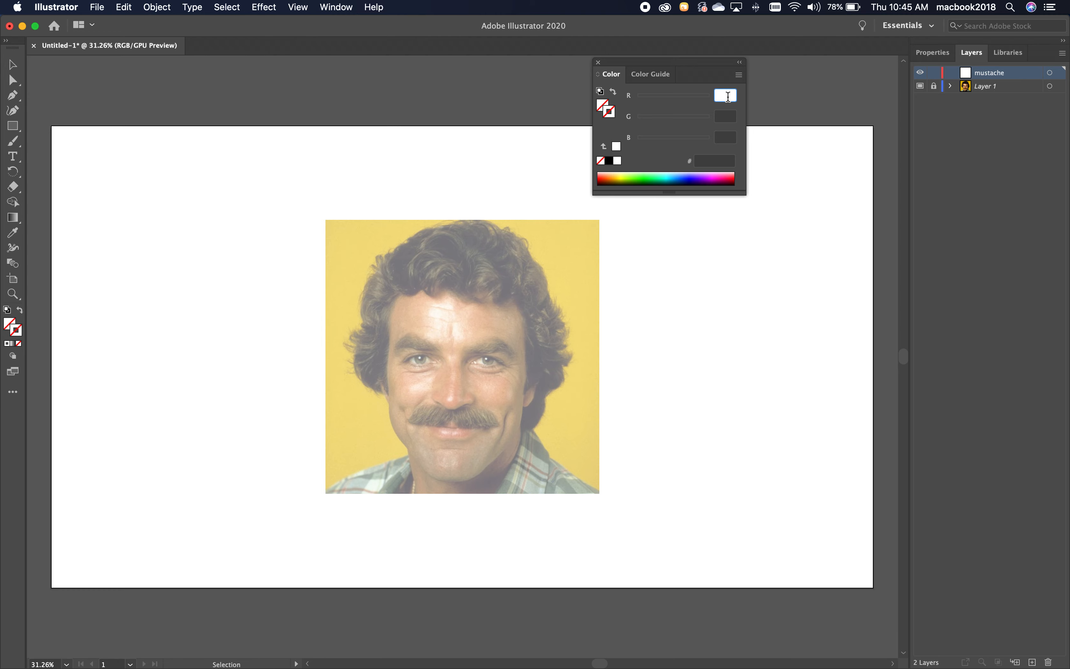
pyautogui.write('255')
pyautogui.click(721, 115)
pyautogui.write('0')
pyautogui.click(729, 138)
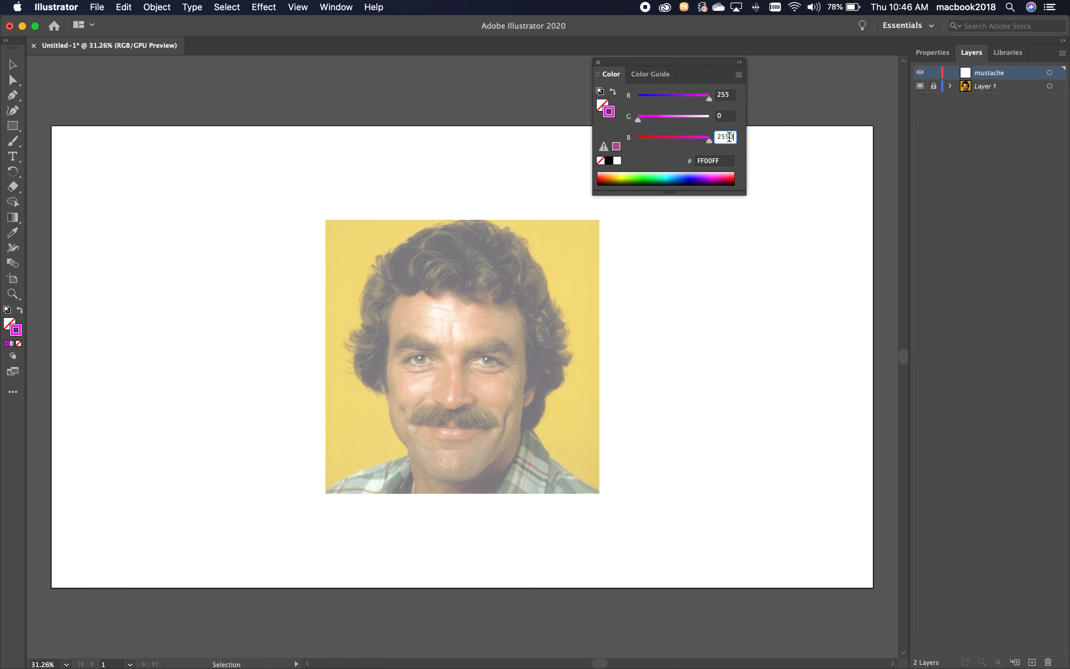
pyautogui.write('0')
pyautogui.doubleClick(724, 136)
pyautogui.write('0')
pyautogui.click(725, 119)
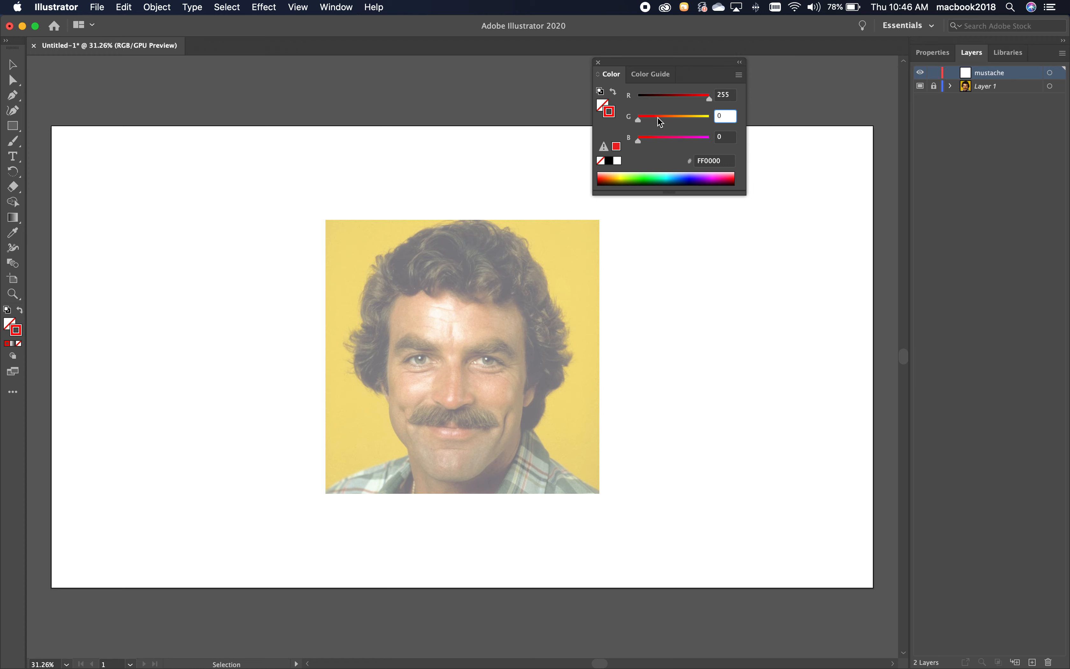
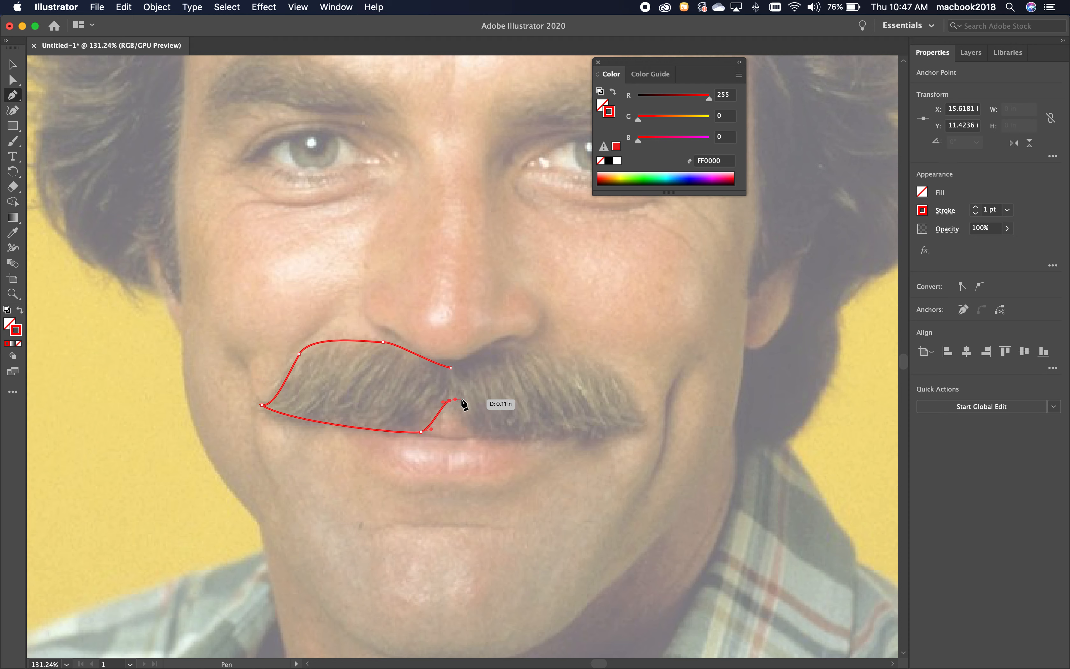
# Adjust the anchors along the left mustache half's upper edge and its lower inner corner to follow the hair more closely.
pyautogui.press('Escape')
pyautogui.click(13, 80)
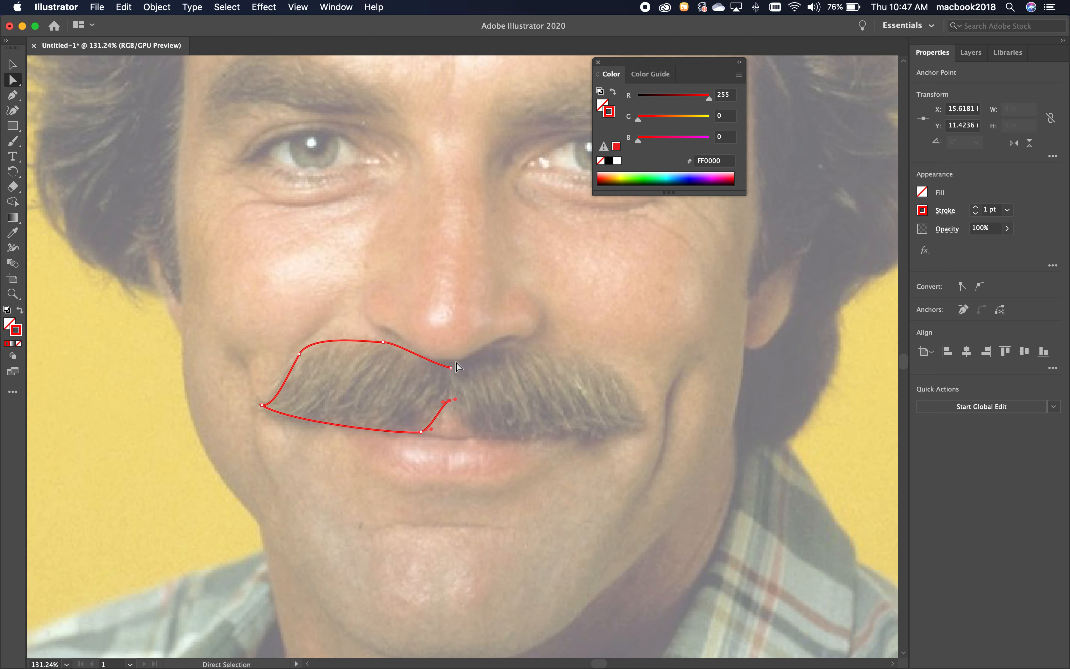
pyautogui.moveTo(450, 367); pyautogui.dragTo(452, 371)
pyautogui.moveTo(383, 344); pyautogui.dragTo(383, 347)
pyautogui.moveTo(300, 355); pyautogui.dragTo(301, 365)
pyautogui.click(437, 422)
pyautogui.moveTo(421, 433); pyautogui.dragTo(412, 432)
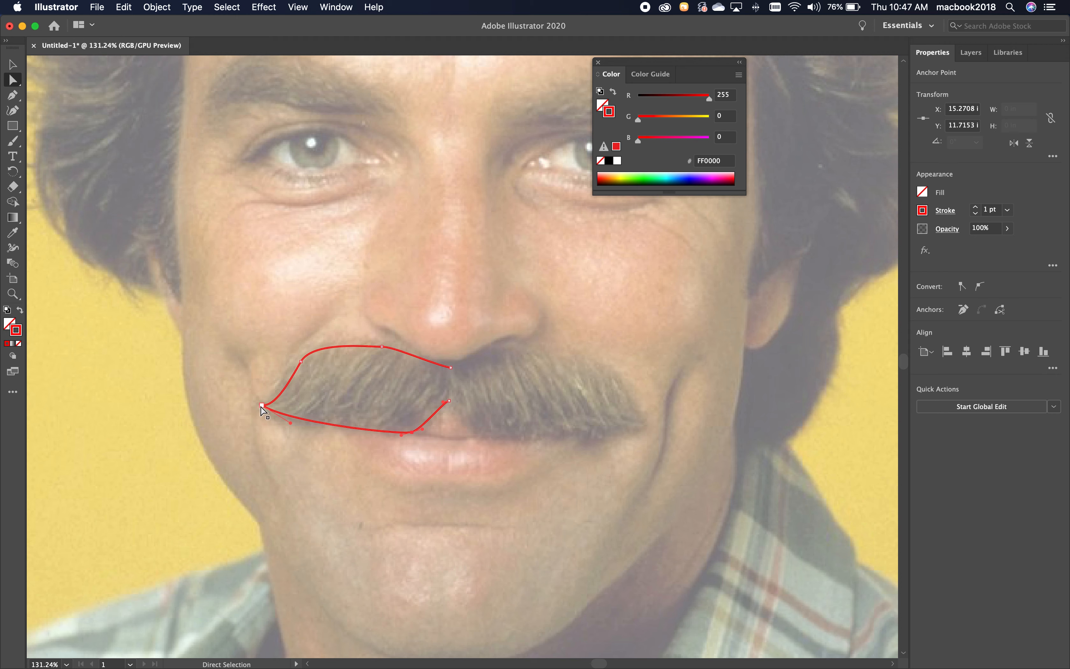
# Refine the left half's upper outer corner and its handle, then reshape the curve between the lower corner and inner end.
pyautogui.click(288, 383)
pyautogui.moveTo(300, 362); pyautogui.dragTo(297, 358)
pyautogui.moveTo(279, 404); pyautogui.dragTo(277, 399)
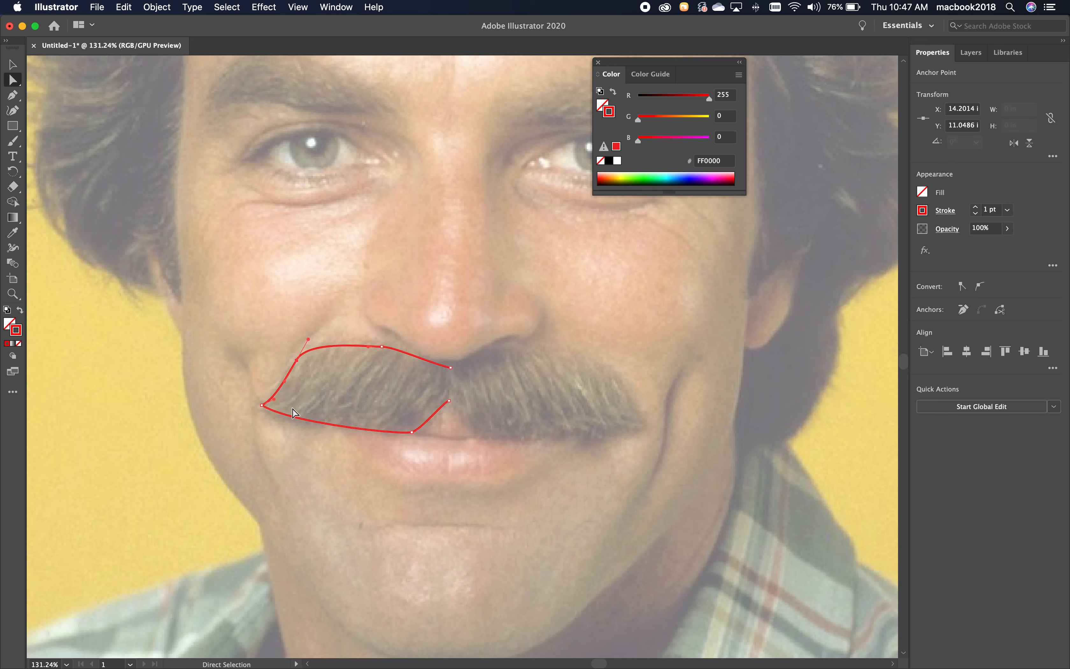
pyautogui.click(411, 432)
pyautogui.moveTo(402, 435); pyautogui.dragTo(430, 402)
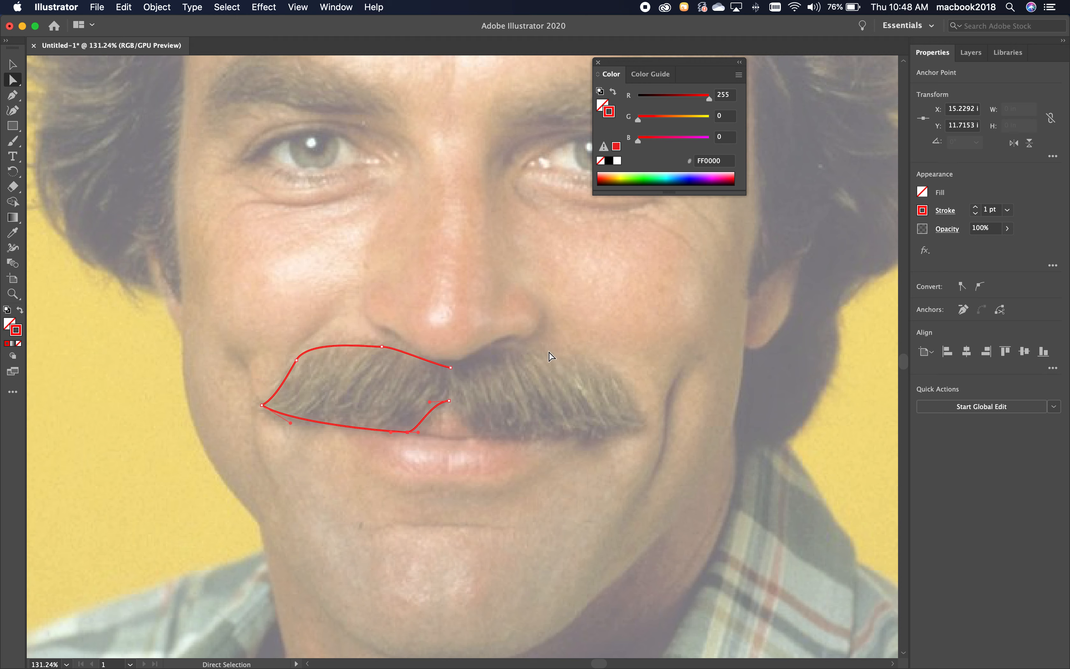
# Select the whole left-half mustache path and reduce its stroke weight to 0.001 pt.
pyautogui.click(13, 64)
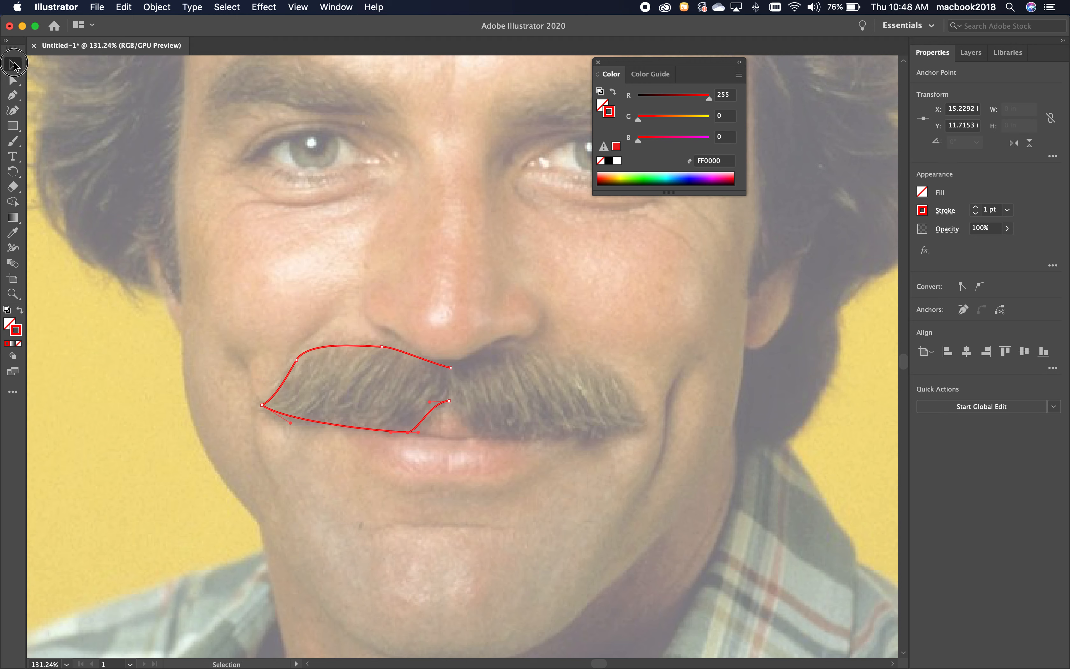
pyautogui.click(432, 362)
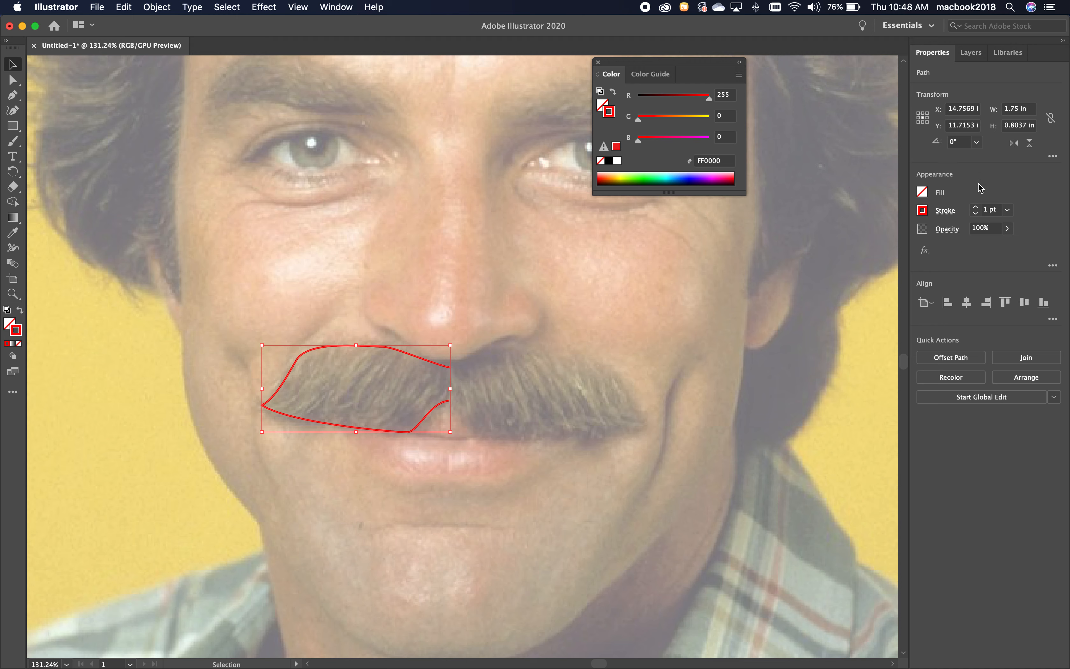
pyautogui.click(990, 210)
pyautogui.doubleClick(990, 207)
pyautogui.tripleClick(990, 208)
pyautogui.write('.001')
pyautogui.press('Return')
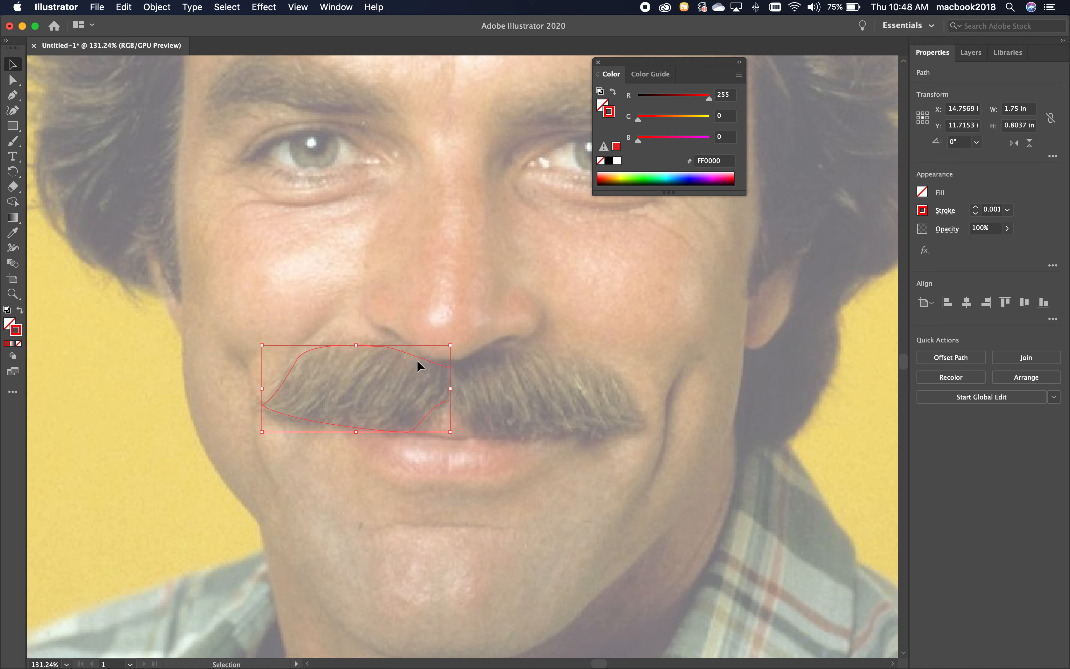
# Try to mirror a copy of the left-half path freehand with the Reflect tool about the mustache's center, and undo it.
pyautogui.hscroll(-1, 437, 366)
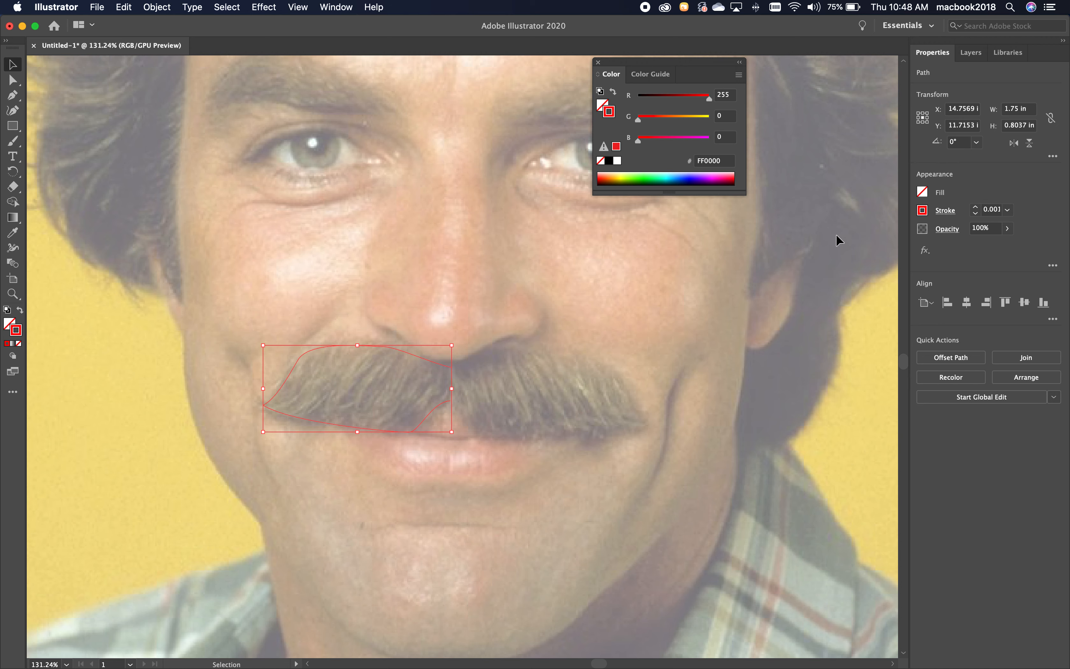
pyautogui.press('Up')
pyautogui.press('Up')
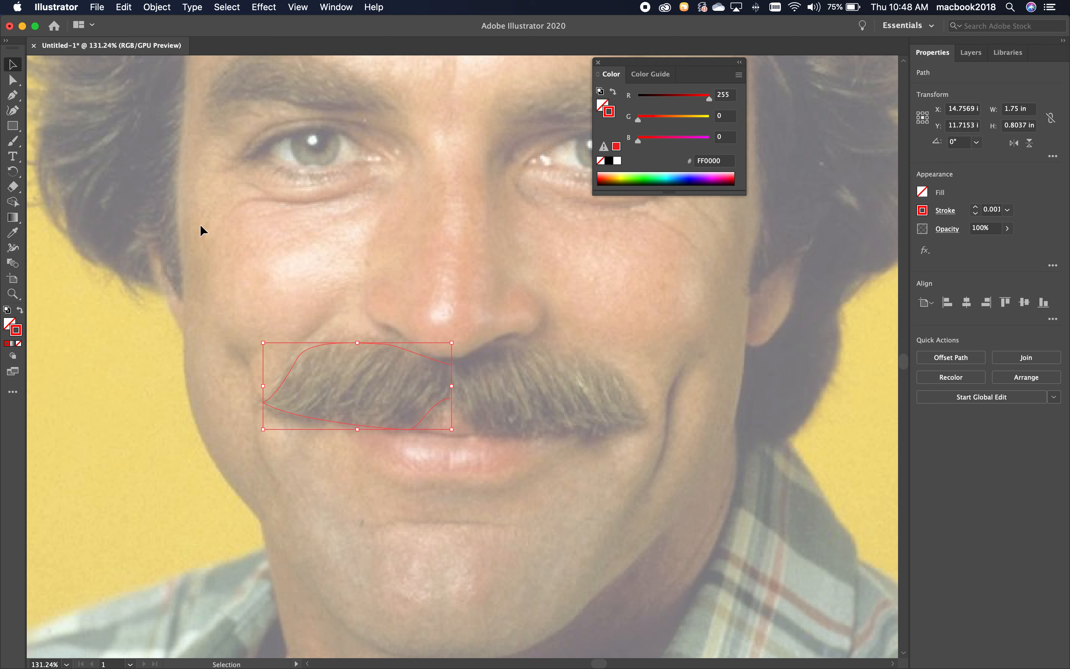
pyautogui.hscroll(-1, 60, 187)
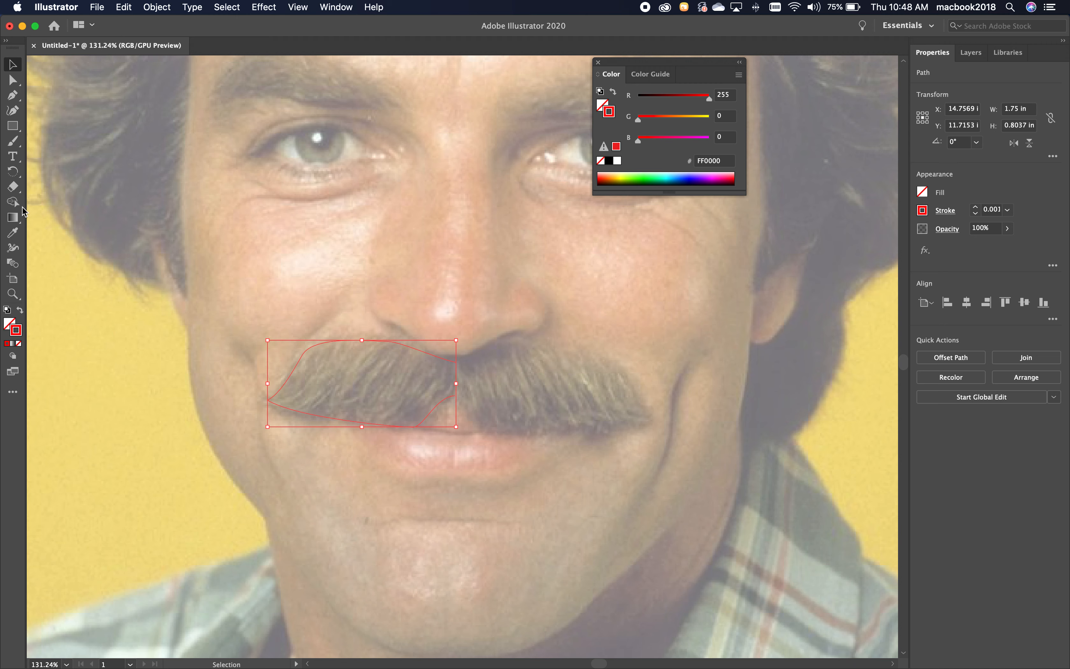
pyautogui.click(18, 177)
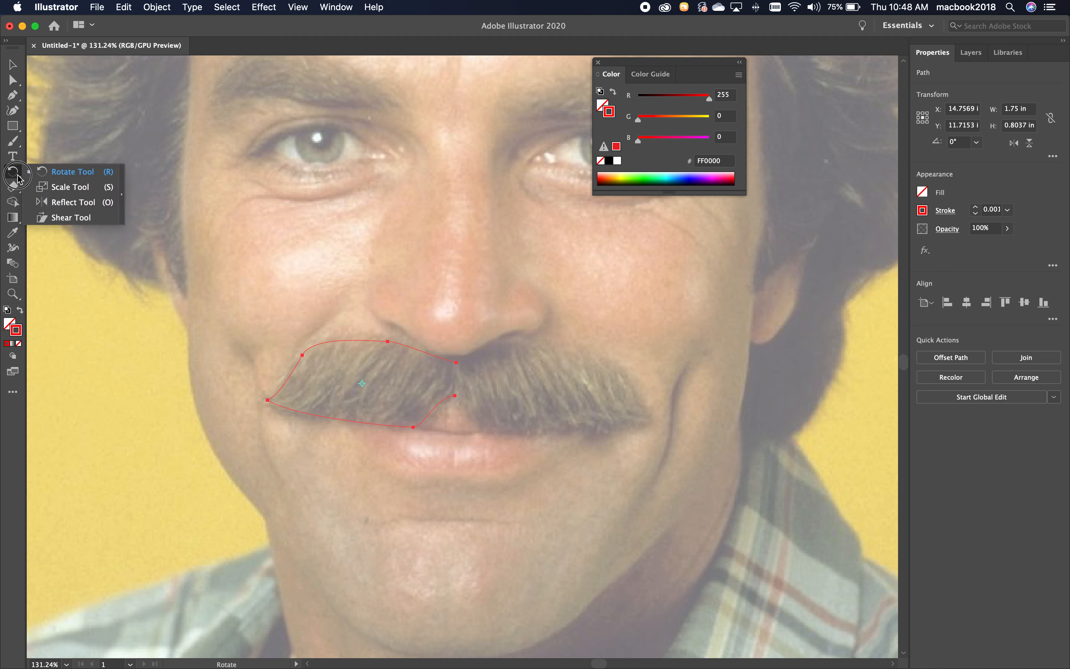
pyautogui.moveTo(18, 177); pyautogui.dragTo(69, 203)
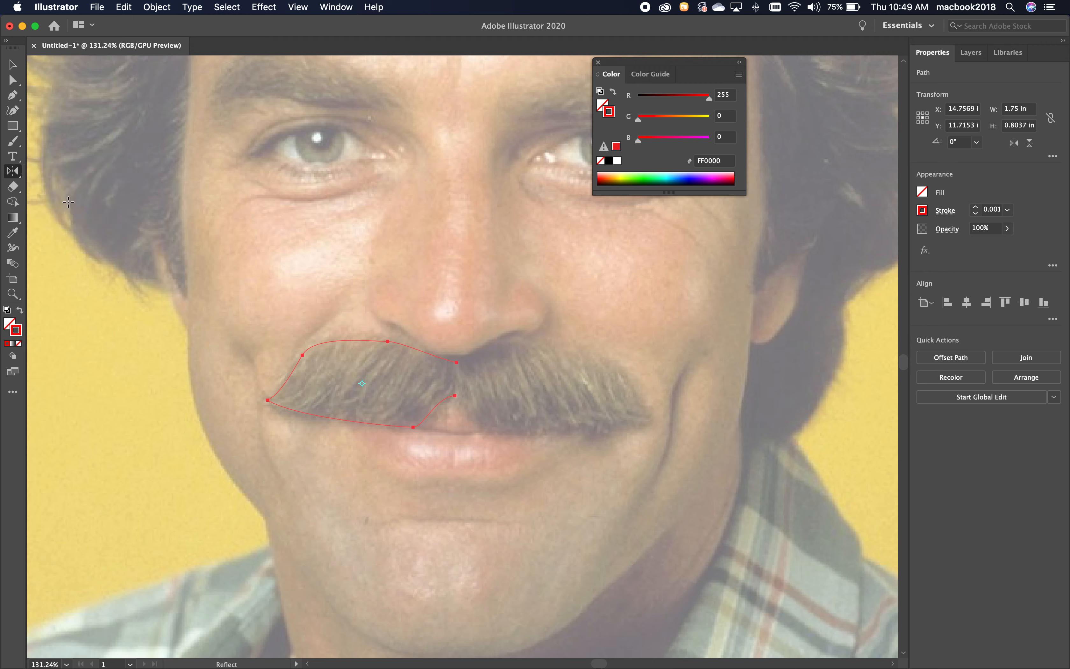
pyautogui.click(457, 378)
pyautogui.moveTo(410, 346); pyautogui.dragTo(530, 338)
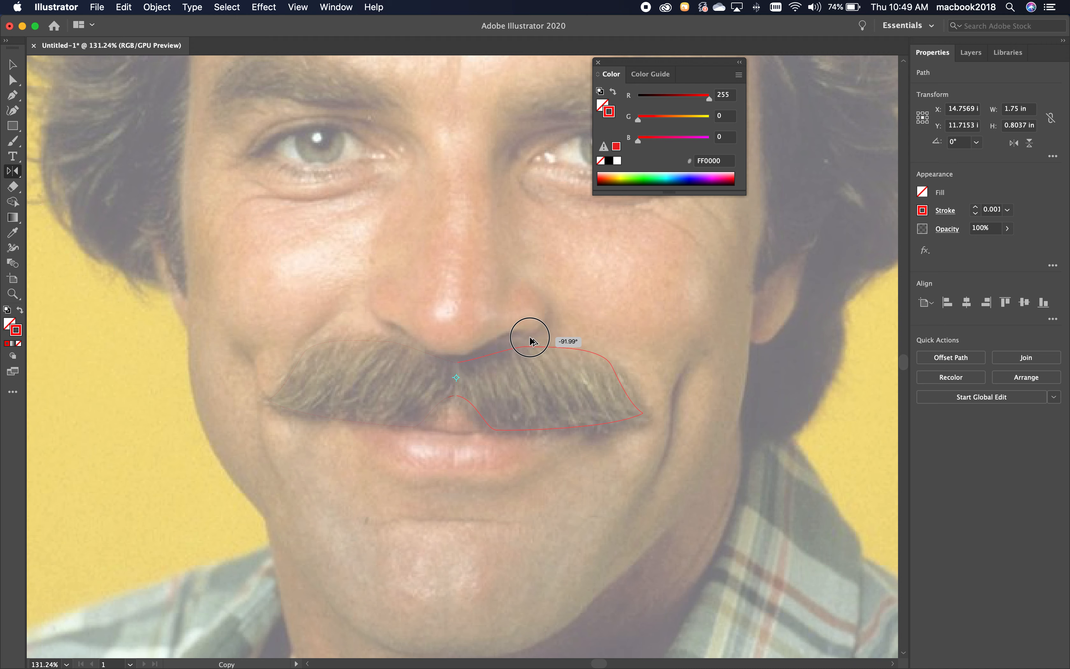
pyautogui.moveTo(531, 340); pyautogui.dragTo(530, 340)
pyautogui.moveTo(531, 341); pyautogui.dragTo(530, 341)
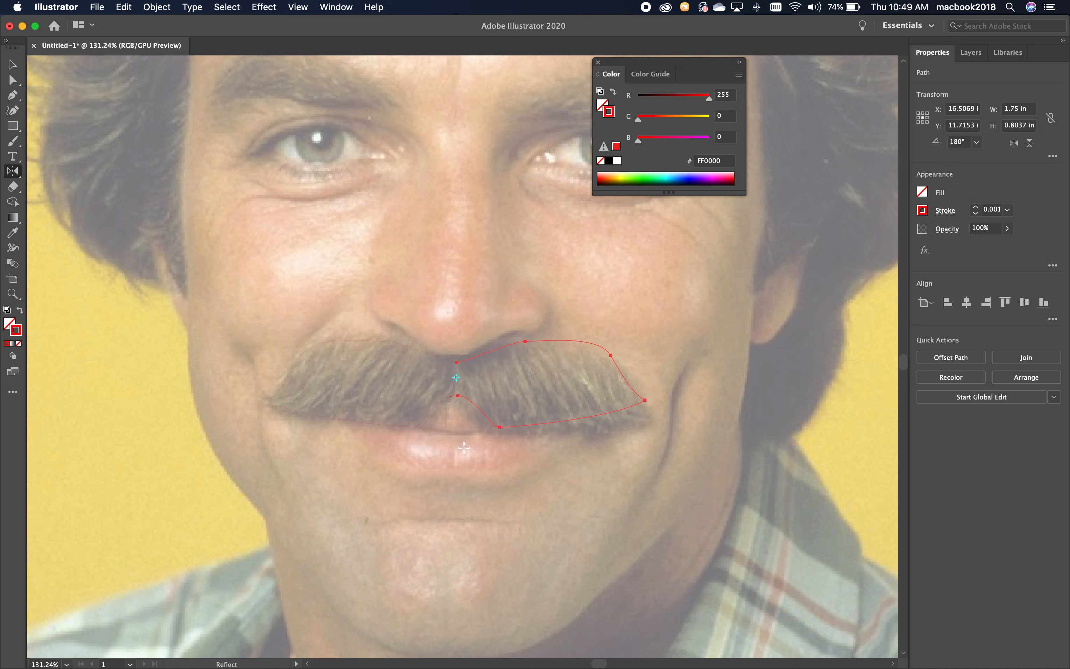
pyautogui.press('super+z')
# Reflect a copy of the left-half path across a vertical axis placed midway between its open inner ends, checking the preview.
pyautogui.click(13, 64)
pyautogui.click(361, 452)
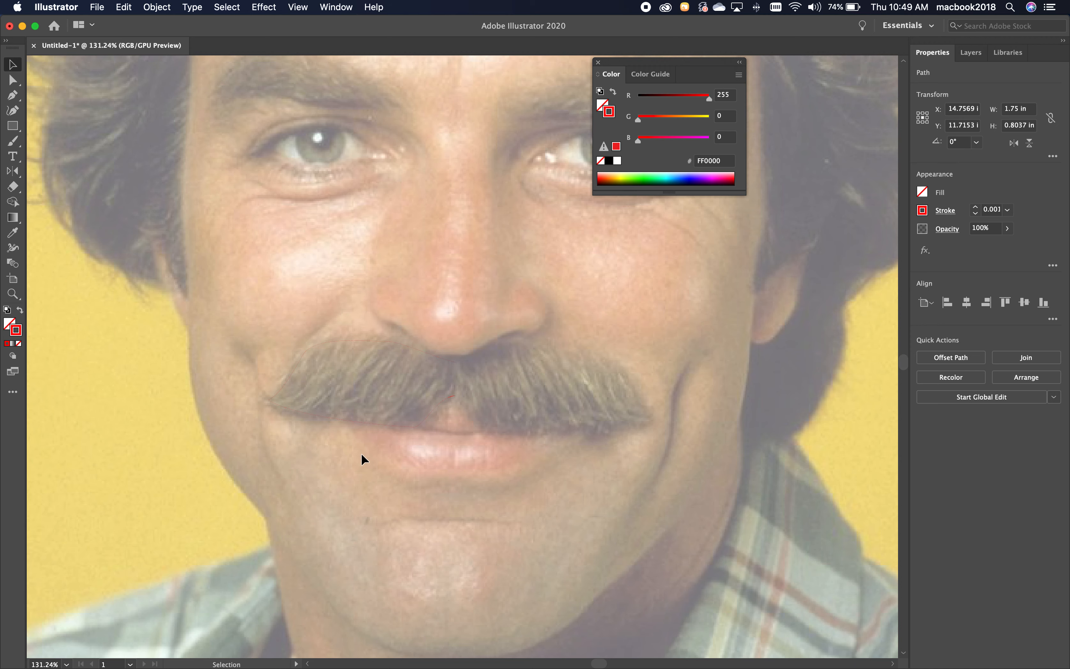
pyautogui.click(374, 424)
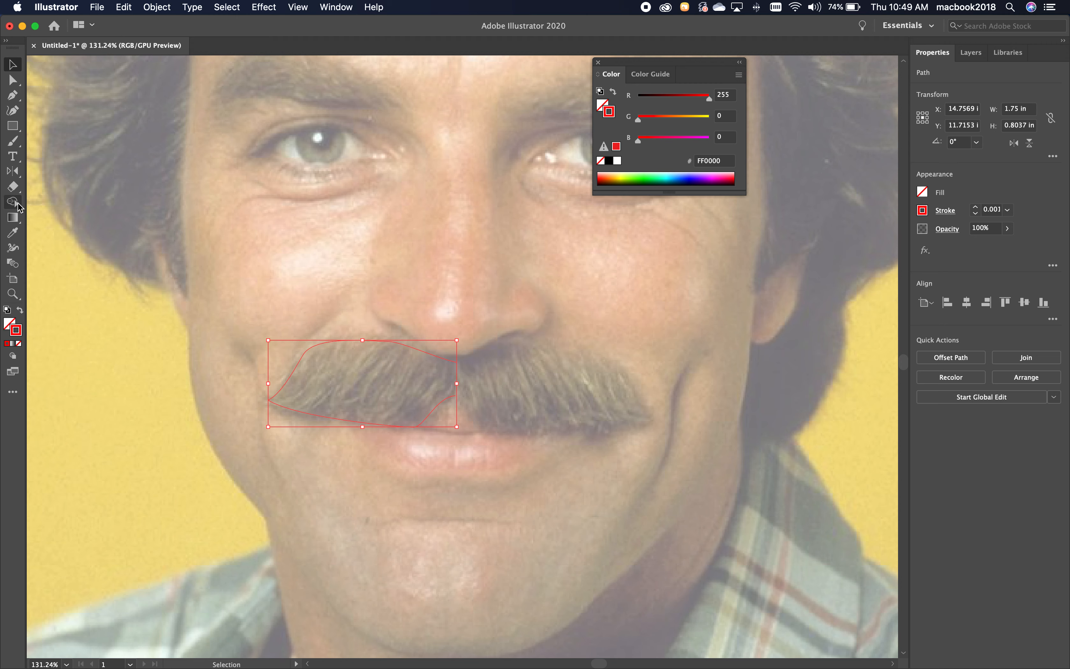
pyautogui.click(13, 172)
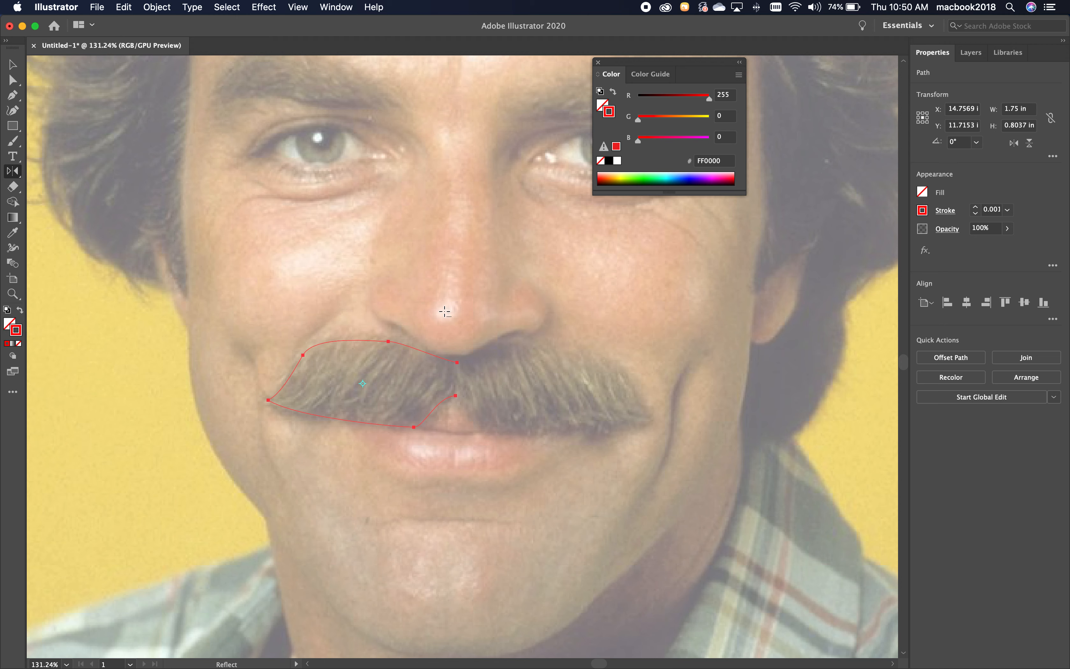
pyautogui.keyDown('alt'); pyautogui.click(458, 379); pyautogui.keyUp('alt')
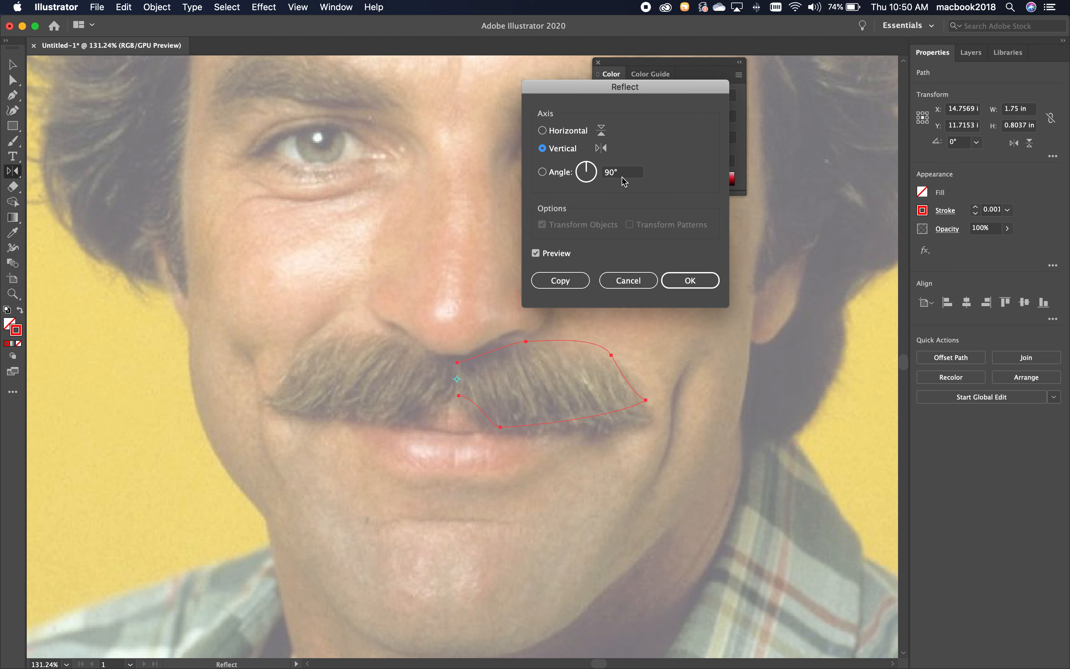
pyautogui.click(536, 254)
pyautogui.click(536, 254)
pyautogui.click(536, 254)
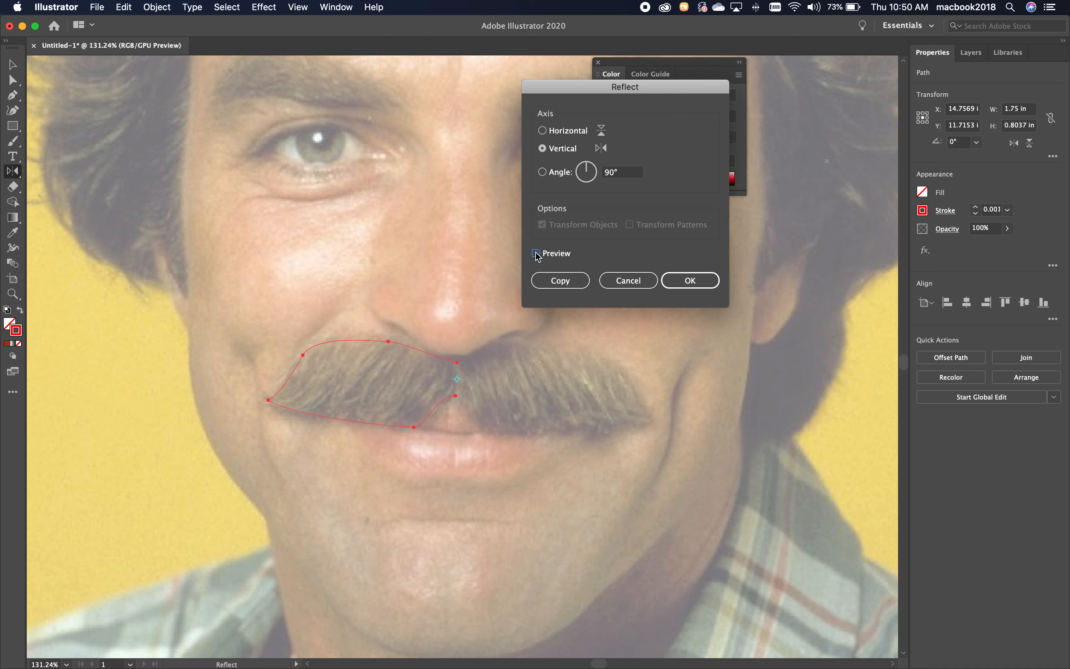
pyautogui.click(536, 254)
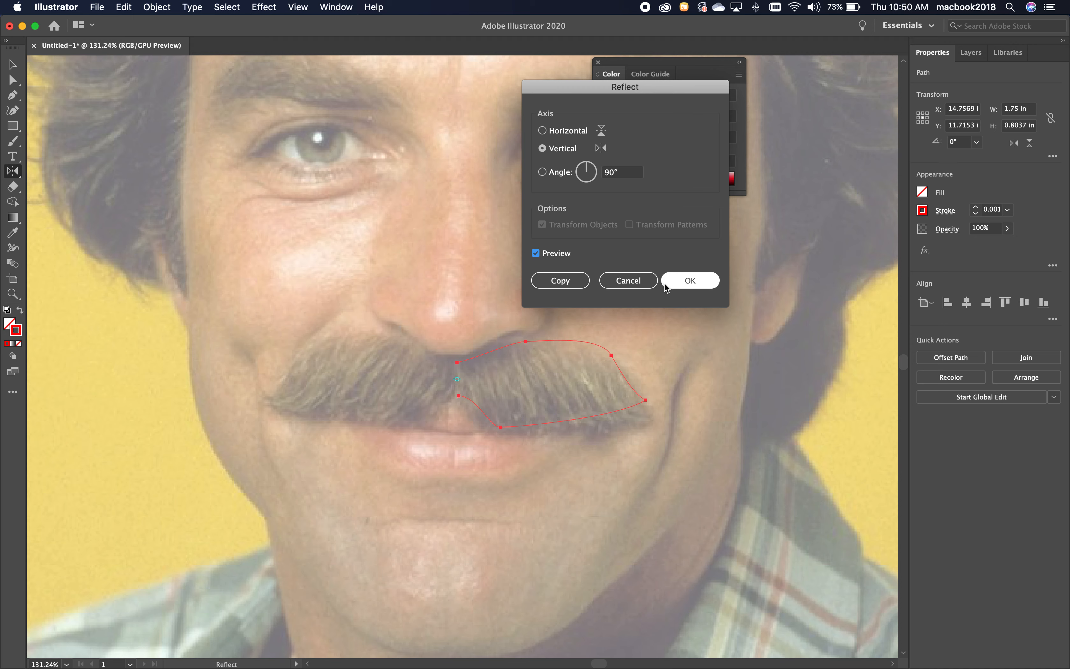
pyautogui.click(561, 280)
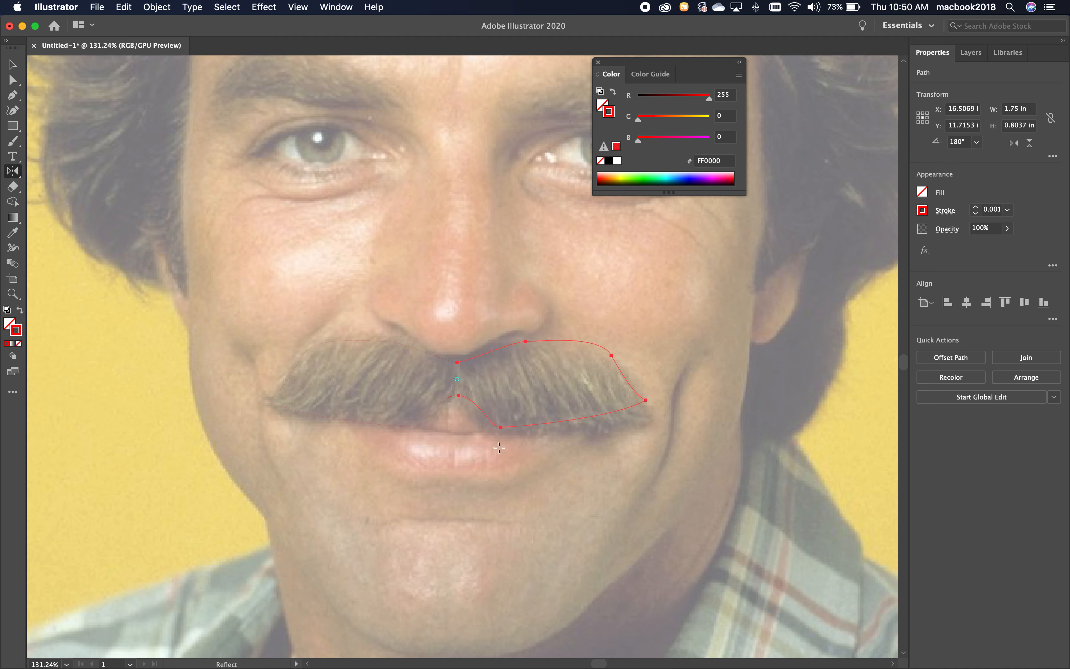
# Connect the lower inner open ends of the two mustache halves at the center with the Pen tool.
pyautogui.click(12, 80)
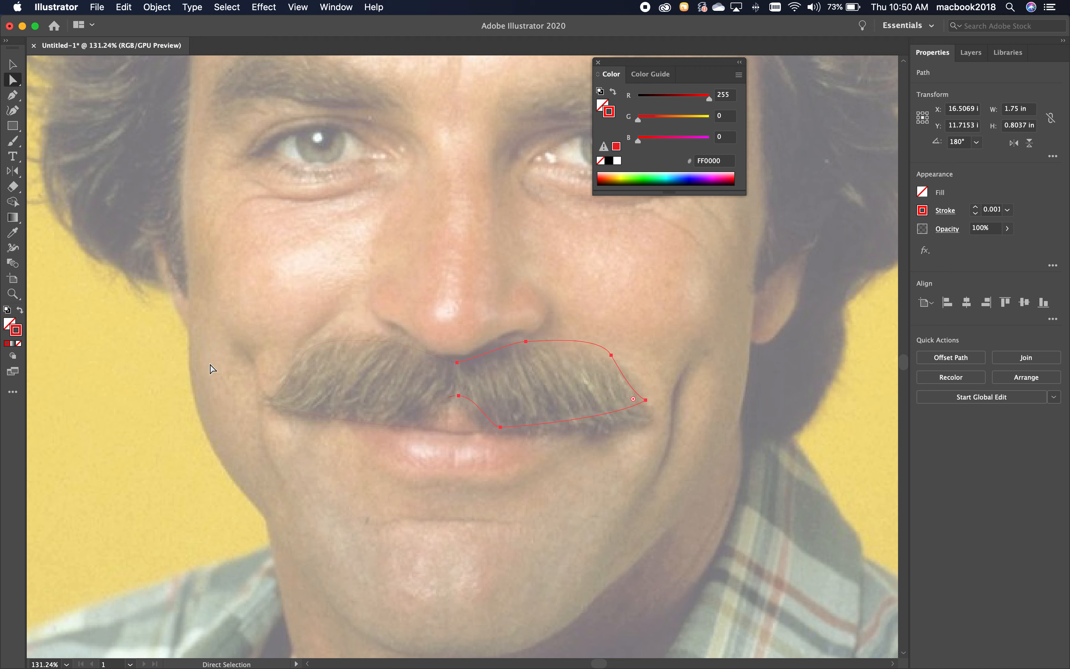
pyautogui.click(12, 294)
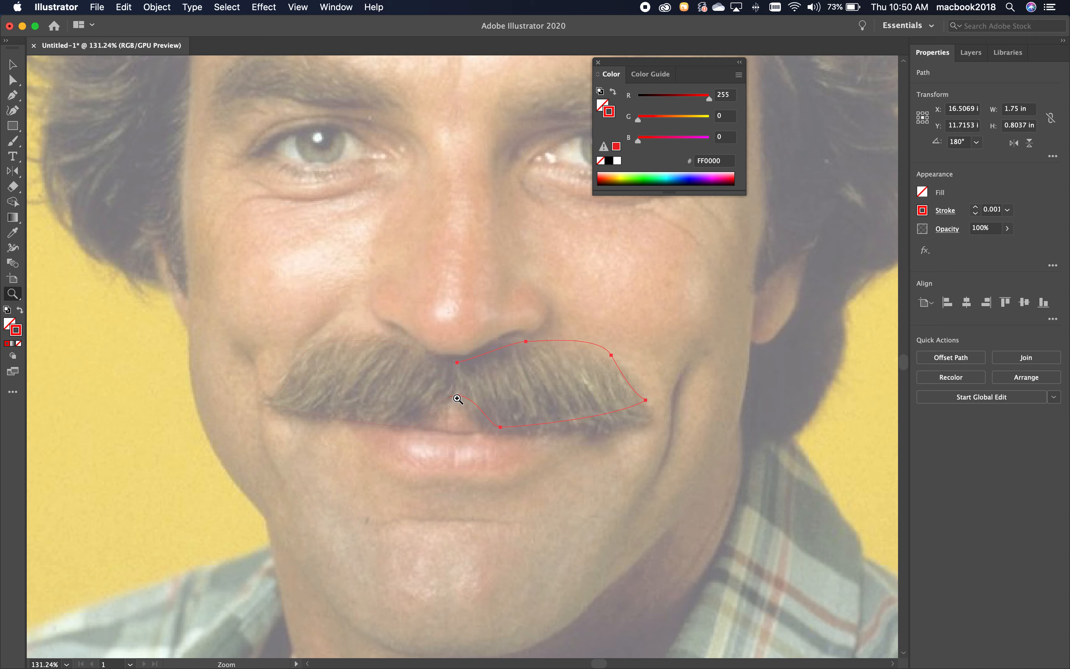
pyautogui.moveTo(458, 397); pyautogui.dragTo(642, 427)
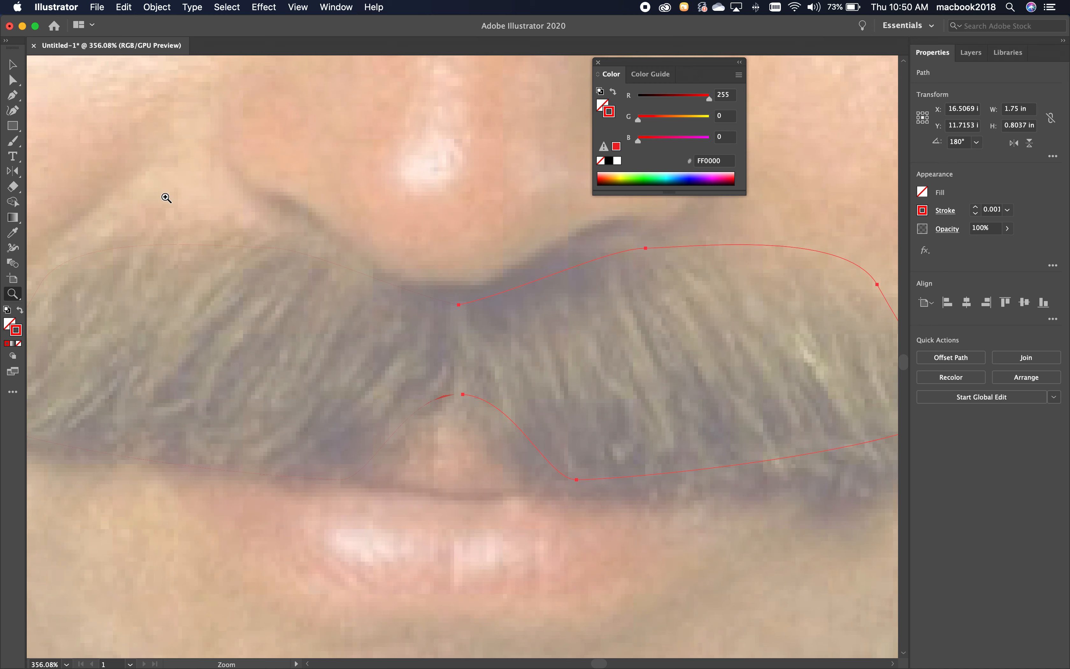
pyautogui.click(12, 80)
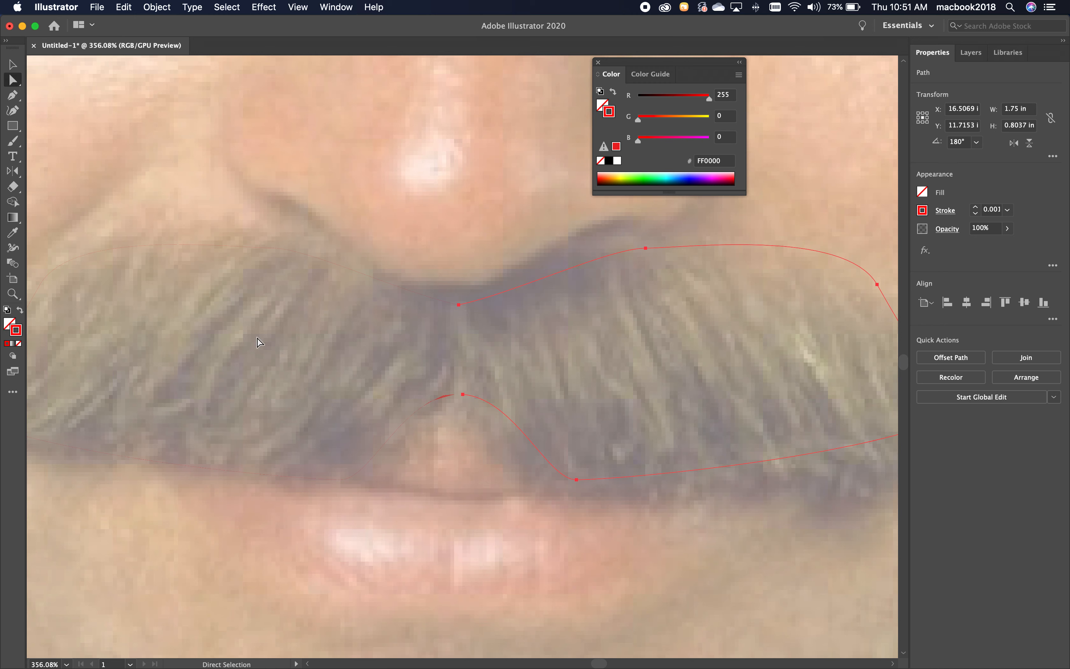
pyautogui.click(486, 408)
pyautogui.click(443, 400)
pyautogui.click(475, 400)
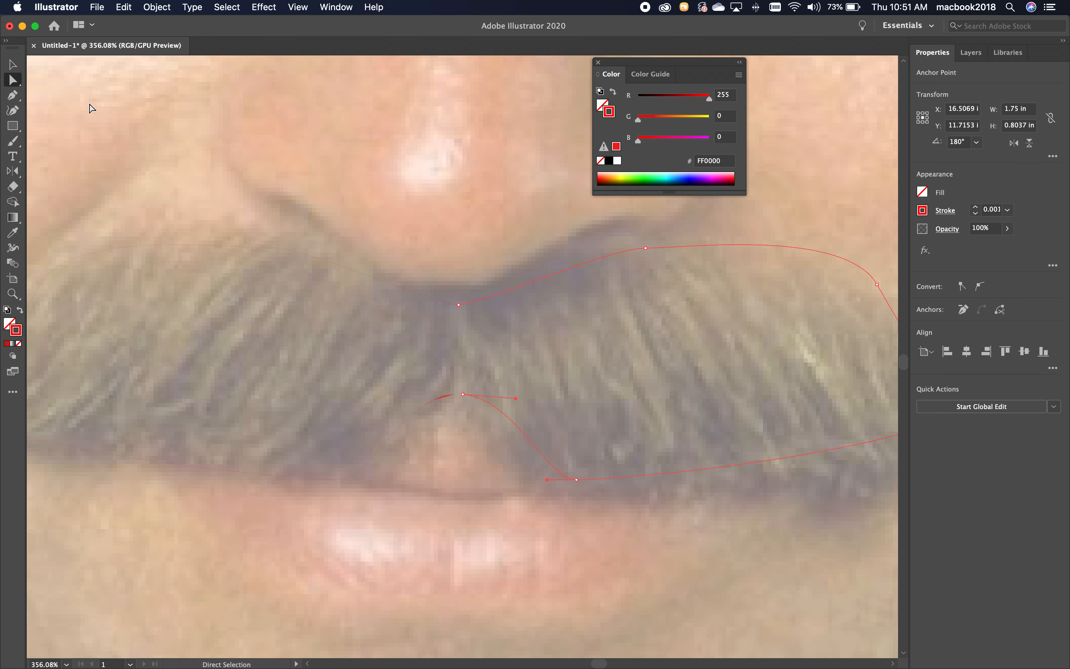
pyautogui.click(14, 97)
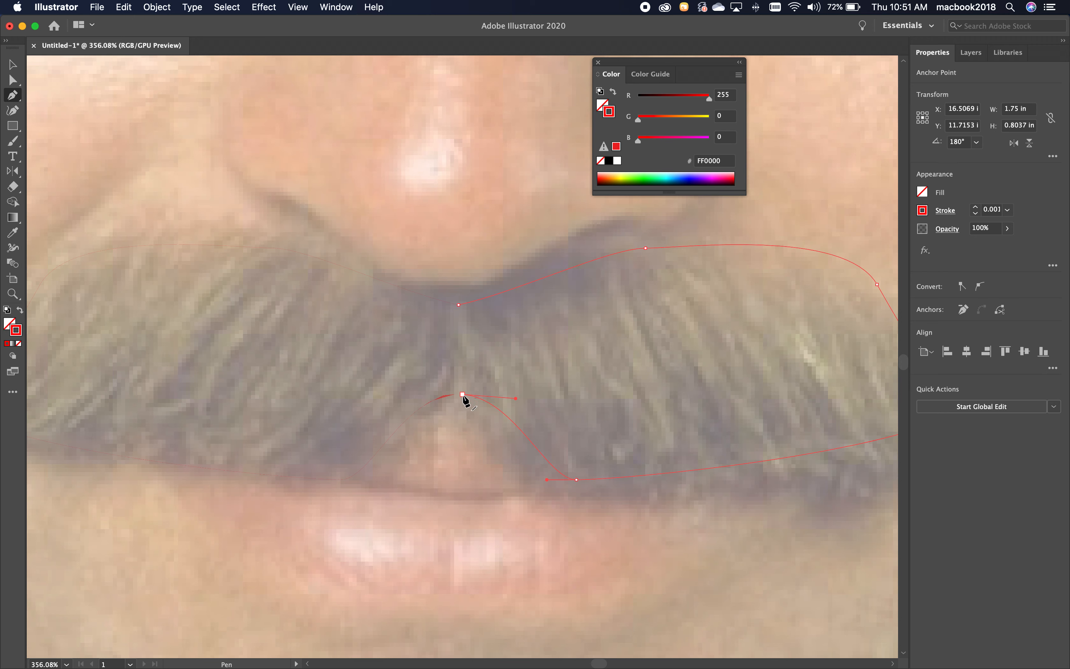
pyautogui.click(463, 395)
pyautogui.moveTo(462, 395); pyautogui.dragTo(455, 395)
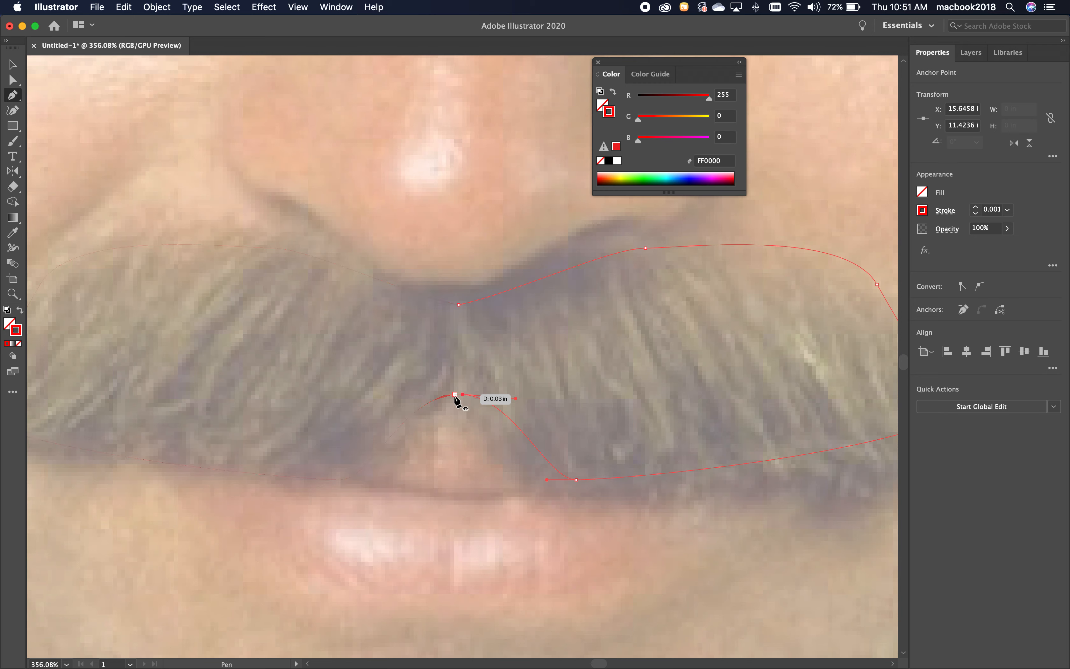
pyautogui.click(455, 395)
pyautogui.press('super+z')
pyautogui.click(455, 395)
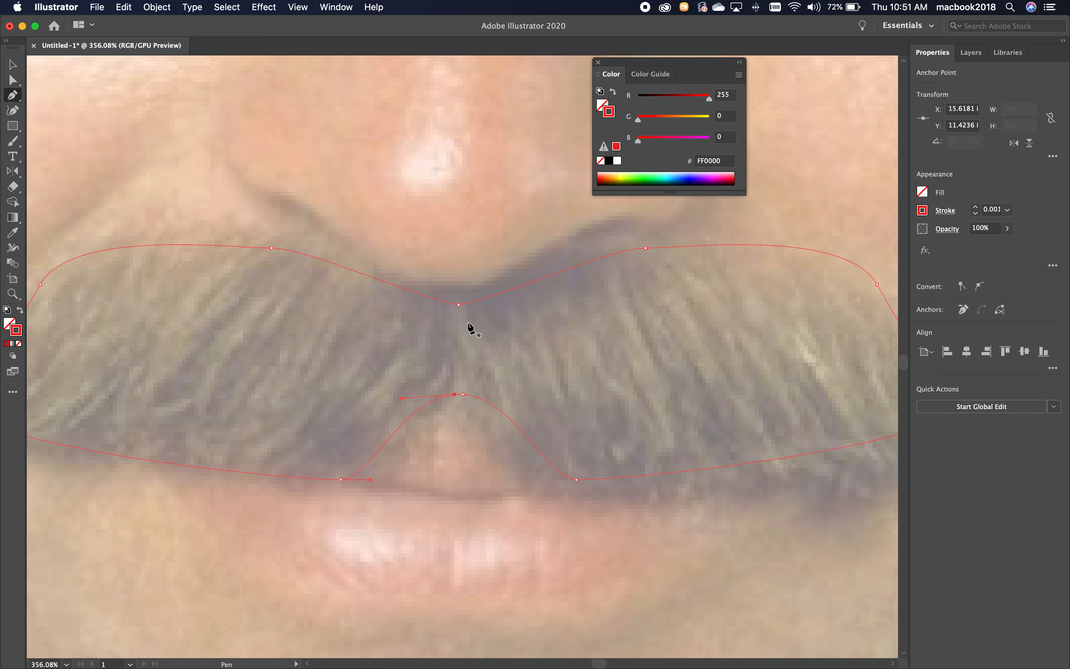
# Pull the right half's upper inner end anchor away to test the connection at the top center, and restore it.
pyautogui.click(12, 80)
pyautogui.click(459, 305)
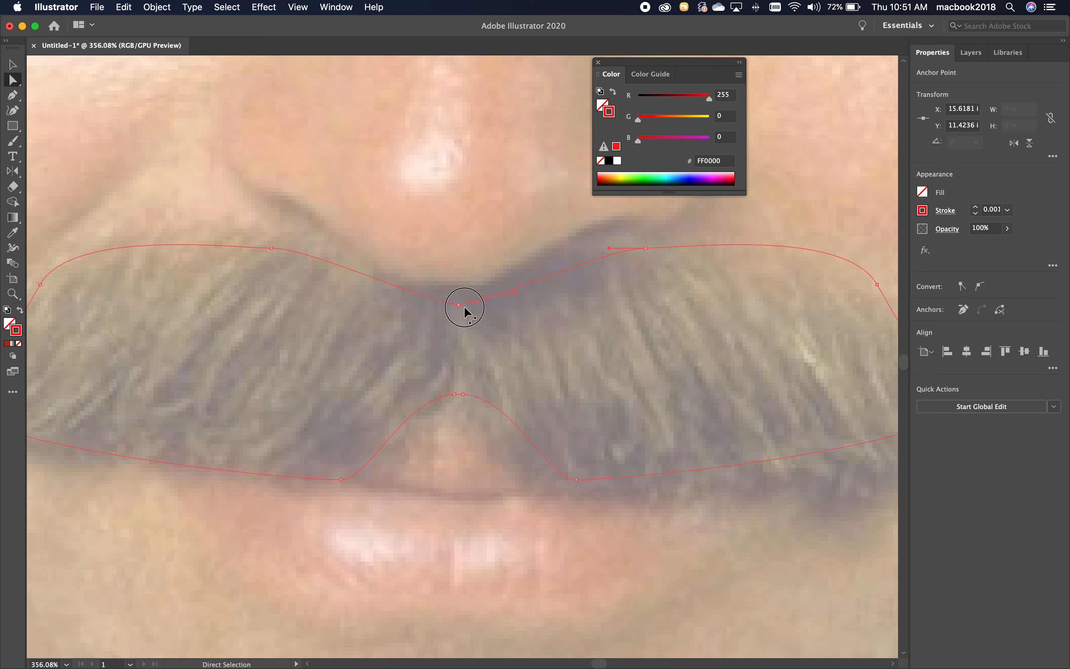
pyautogui.click(491, 282)
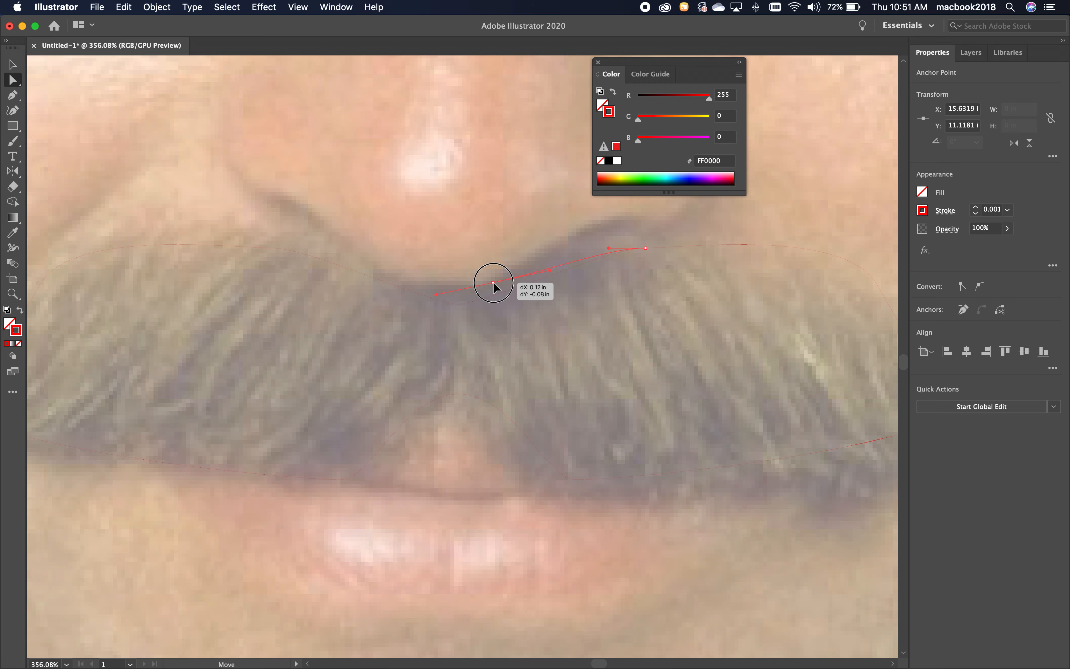
pyautogui.click(464, 308)
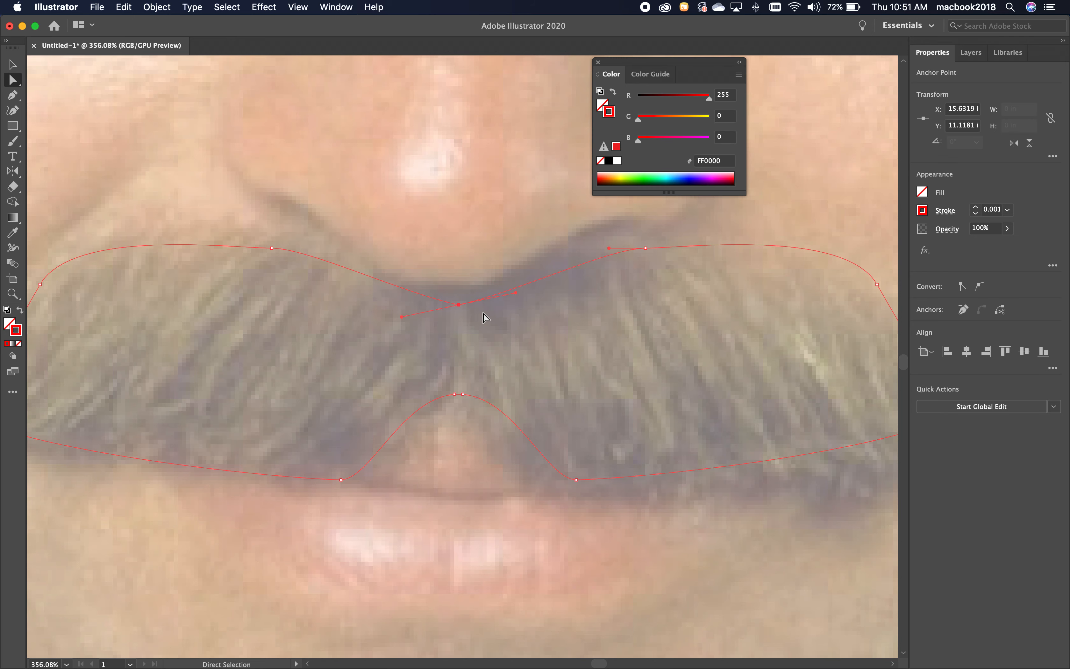
pyautogui.click(473, 319)
pyautogui.moveTo(449, 275); pyautogui.dragTo(470, 322)
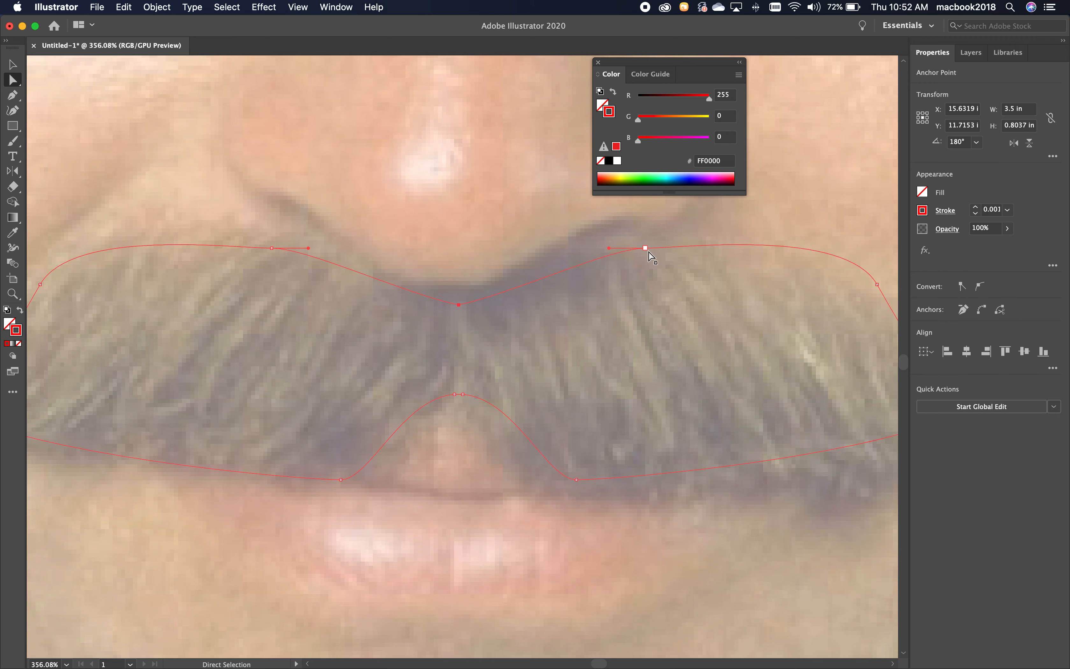
pyautogui.moveTo(459, 306); pyautogui.dragTo(463, 191)
pyautogui.press('super+z')
pyautogui.click(157, 7)
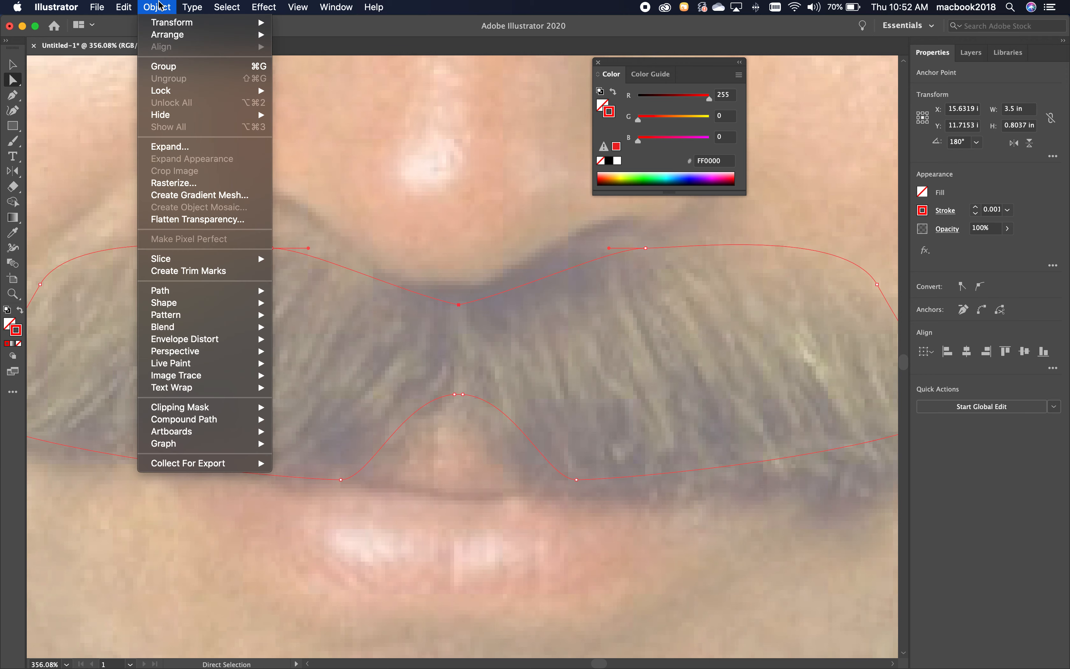
pyautogui.moveTo(173, 292)
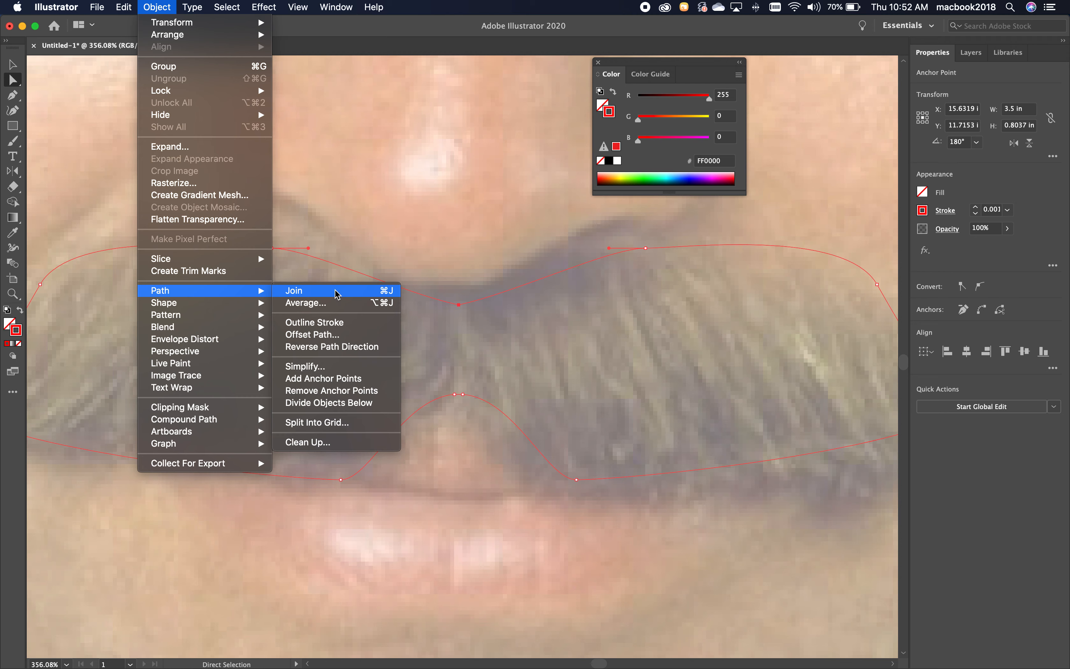
pyautogui.click(391, 291)
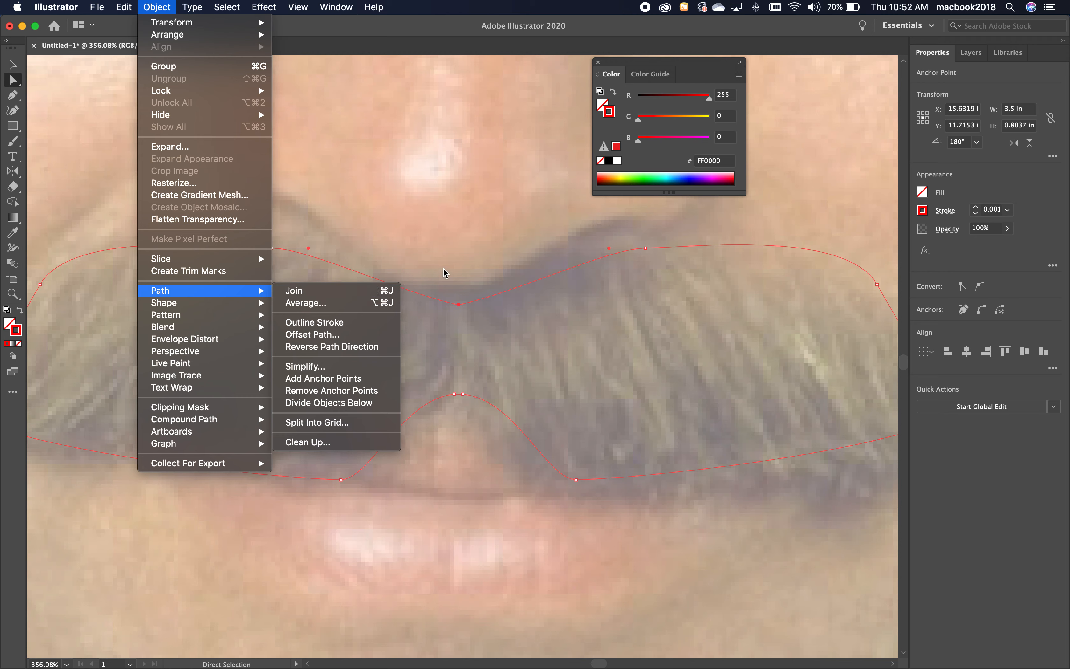
pyautogui.click(458, 306)
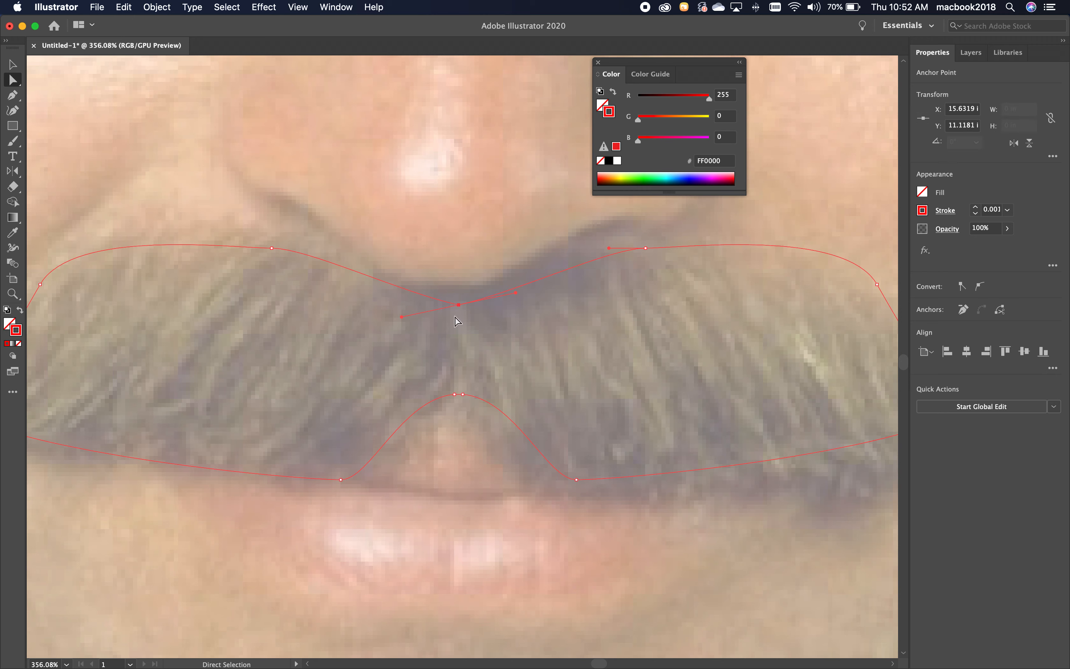
# Pull the two mustache halves' upper inner end anchors slightly apart at the top center and select both anchors.
pyautogui.click(454, 316)
pyautogui.click(460, 307)
pyautogui.moveTo(463, 307); pyautogui.dragTo(428, 303)
pyautogui.click(485, 304)
pyautogui.moveTo(409, 272); pyautogui.dragTo(494, 311)
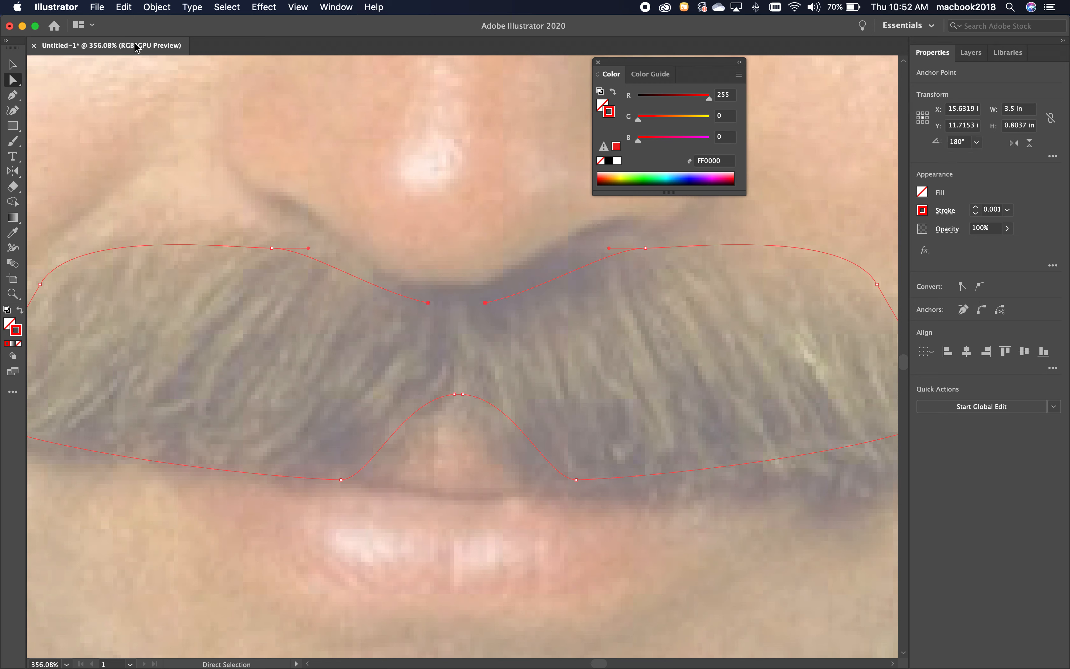
# Average the two selected upper inner end anchors along both axes.
pyautogui.click(155, 6)
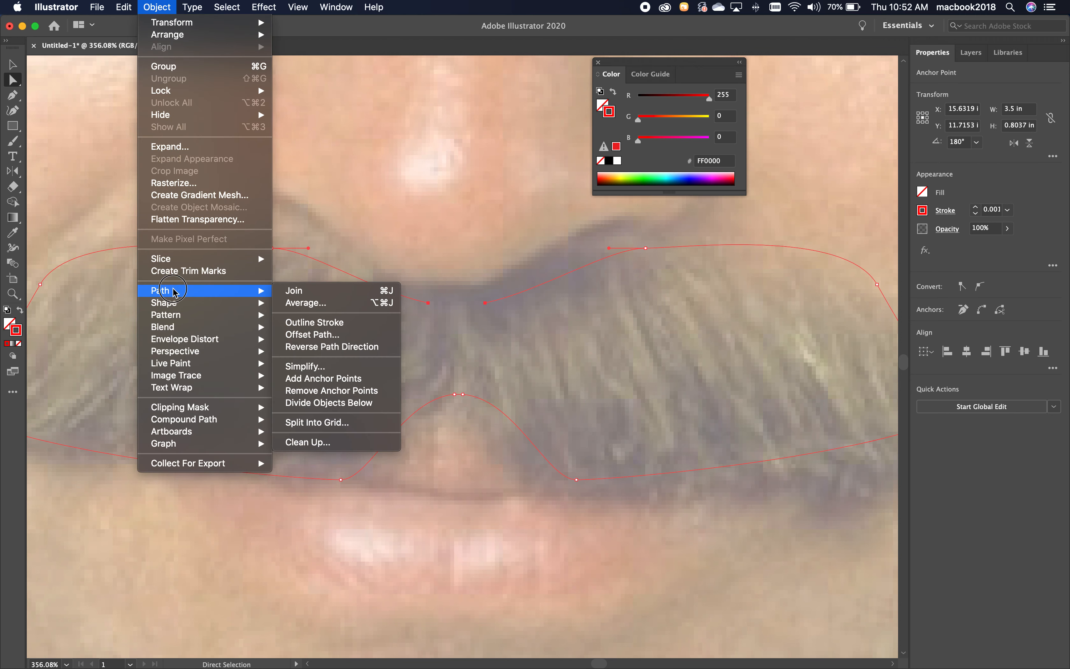
pyautogui.click(305, 305)
pyautogui.moveTo(548, 279); pyautogui.dragTo(632, 223)
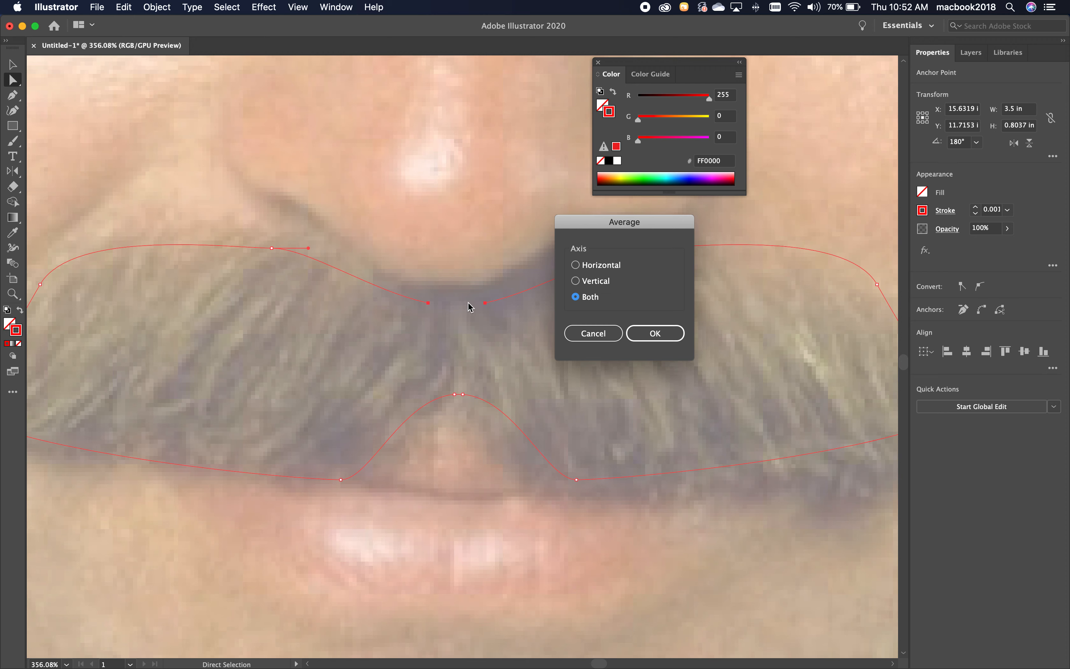
pyautogui.click(642, 332)
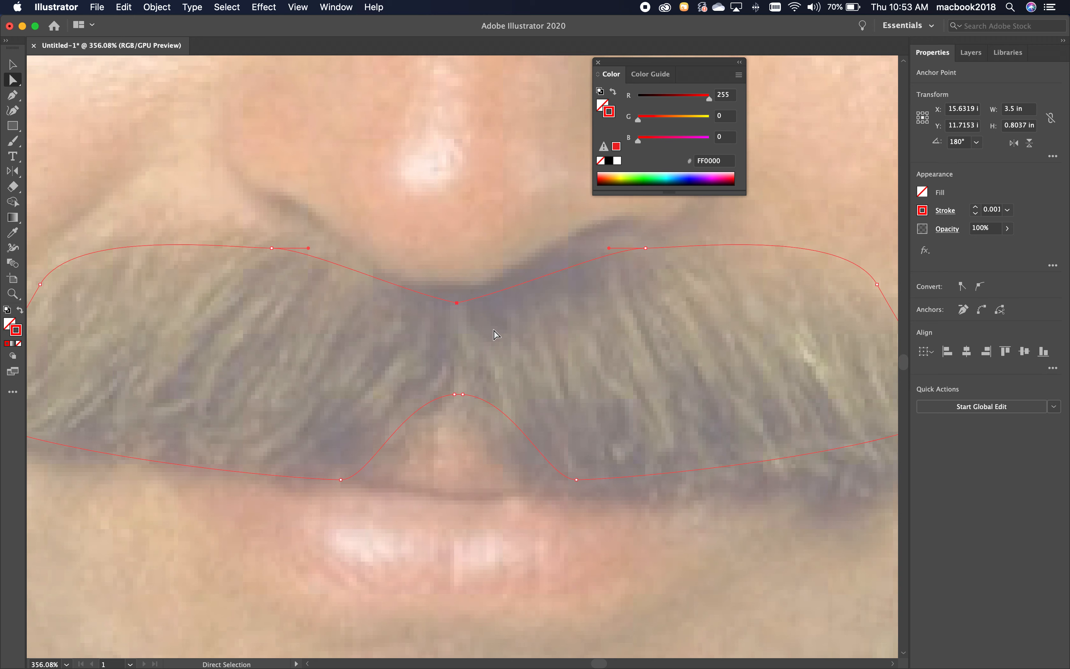
# Join the averaged end anchors at the mustache's top center into one point and deselect the path.
pyautogui.click(466, 311)
pyautogui.moveTo(461, 309); pyautogui.dragTo(470, 329)
pyautogui.press('cmd+z')
pyautogui.click(458, 303)
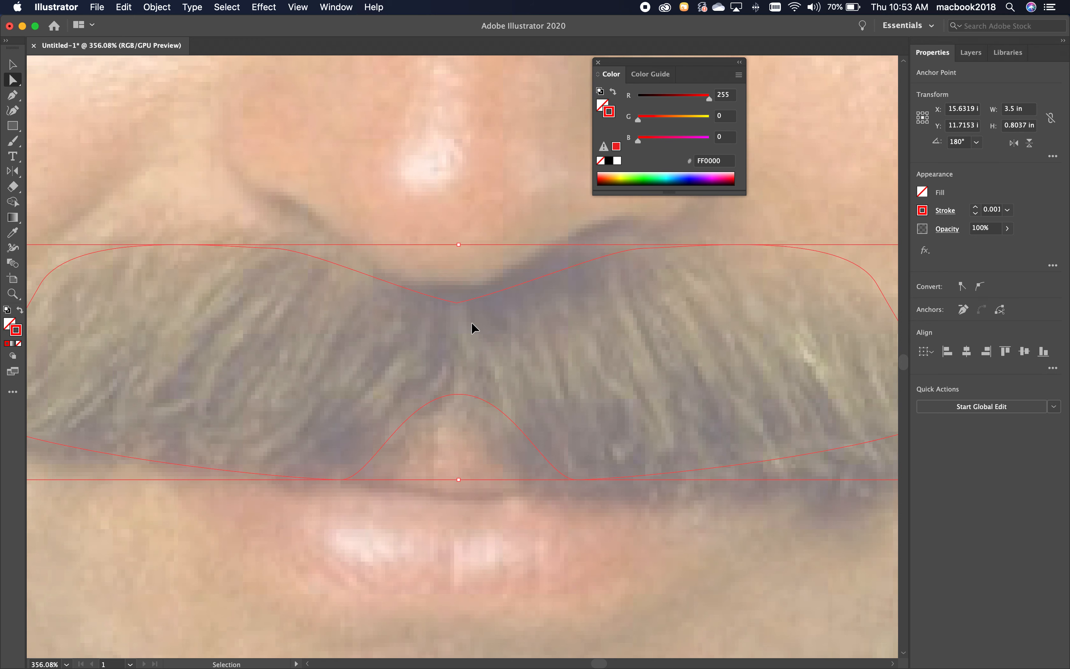
pyautogui.click(459, 303)
pyautogui.click(157, 8)
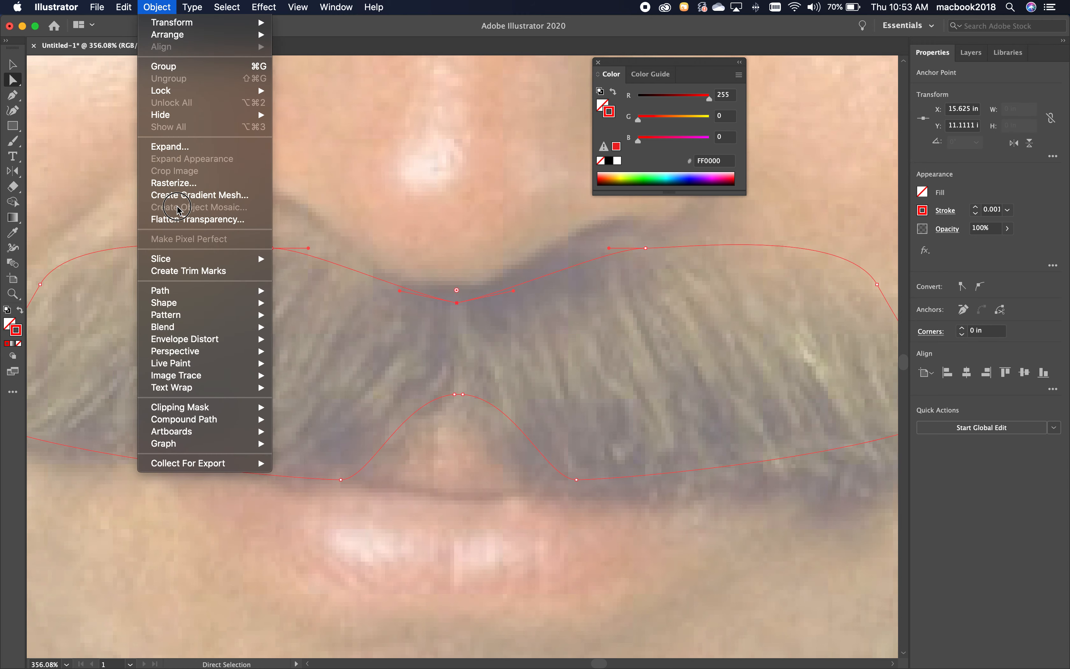
pyautogui.click(198, 290)
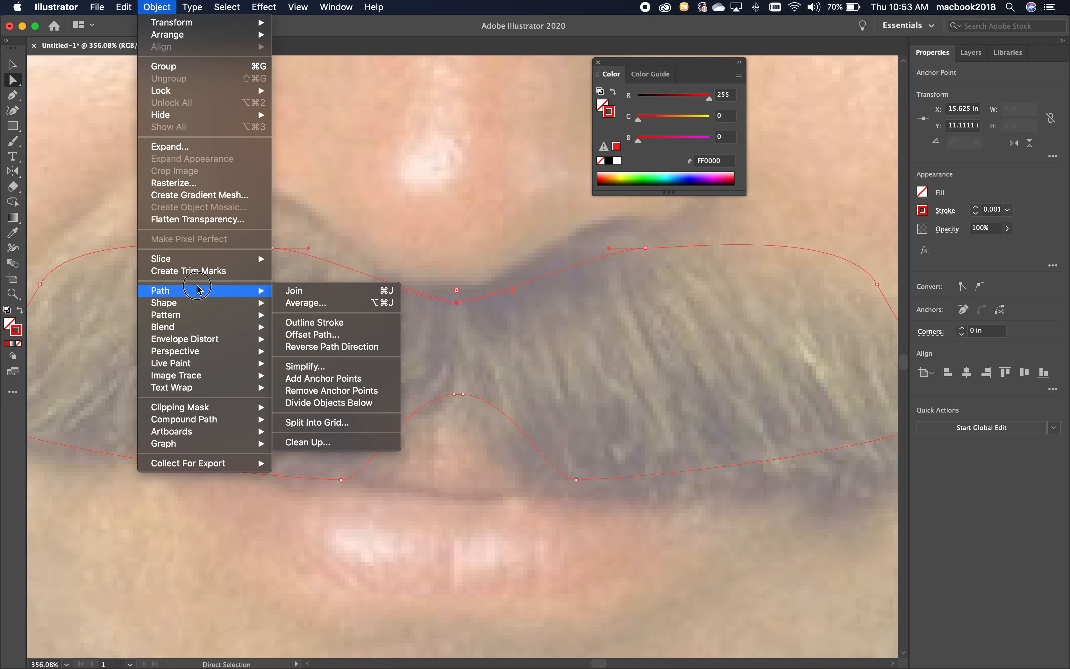
pyautogui.click(302, 292)
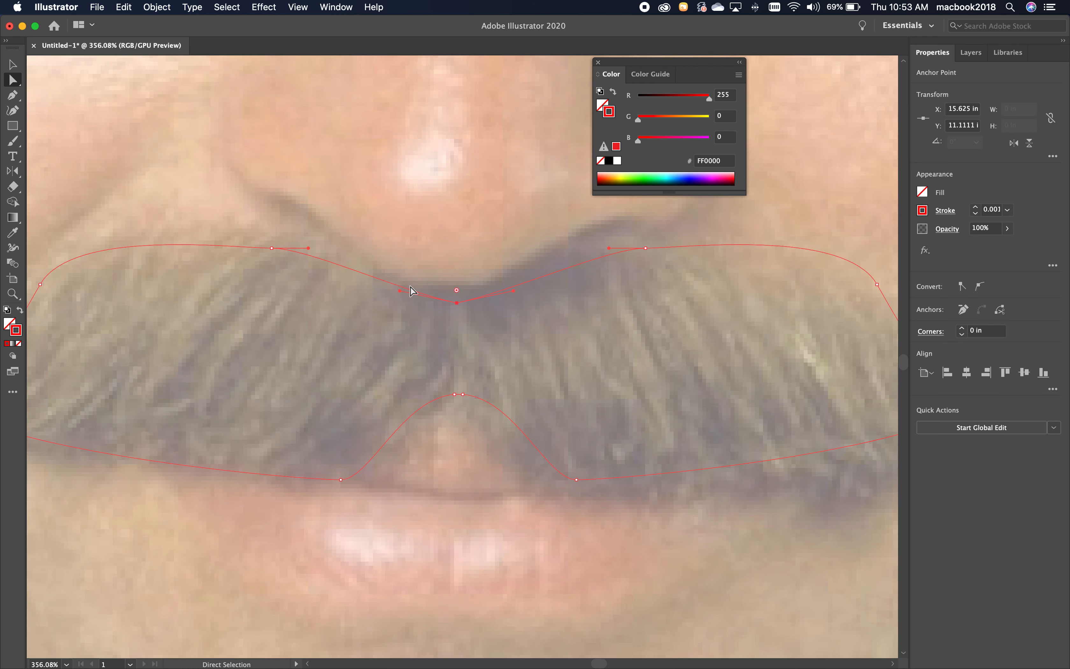
pyautogui.click(476, 277)
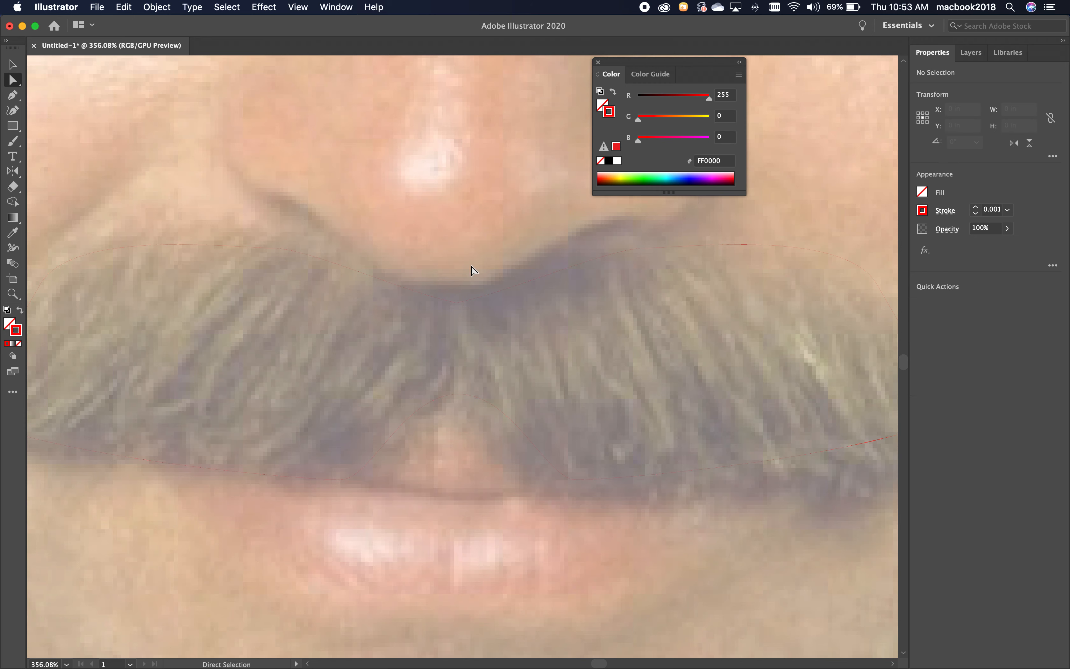
# Select the whole mustache path to check it, and delete the template layer "Layer 1" with its photo.
pyautogui.click(14, 66)
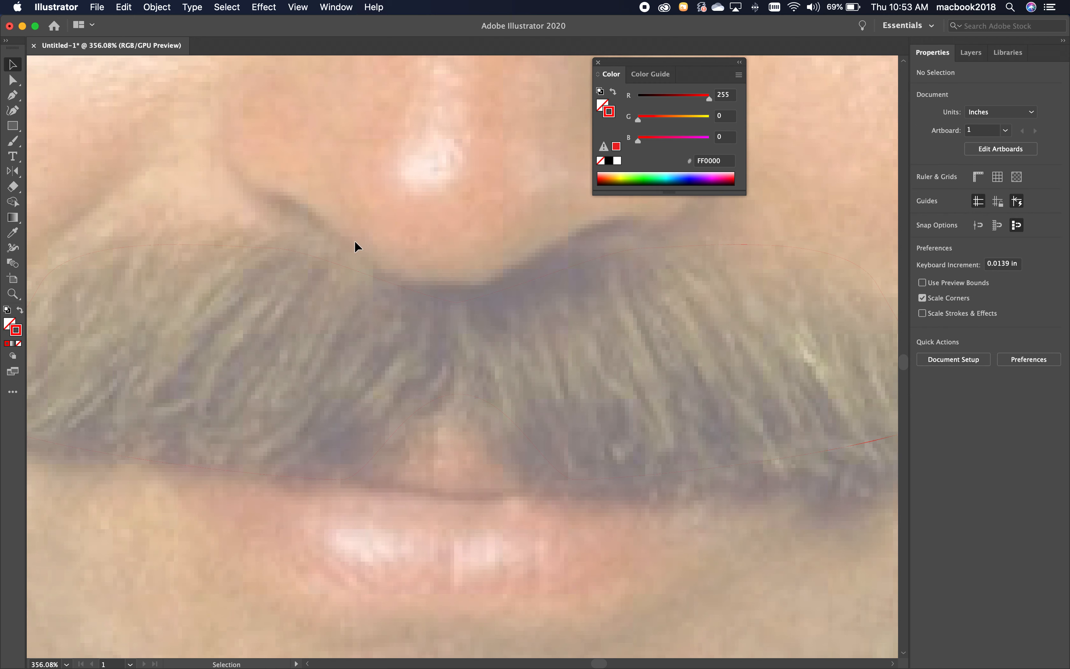
pyautogui.click(507, 289)
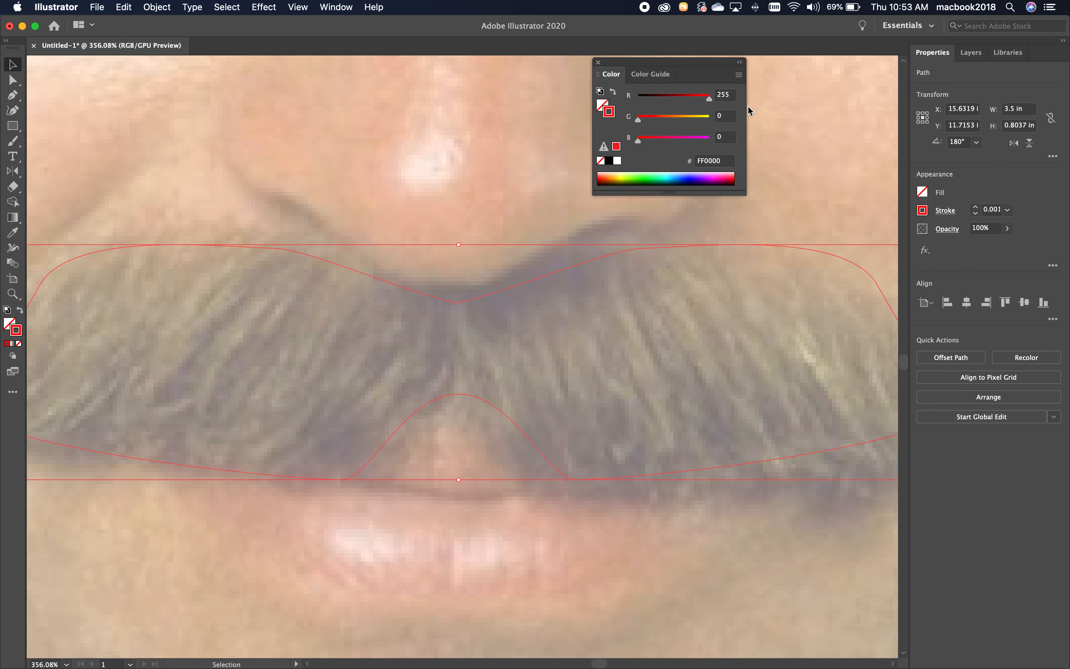
pyautogui.click(971, 54)
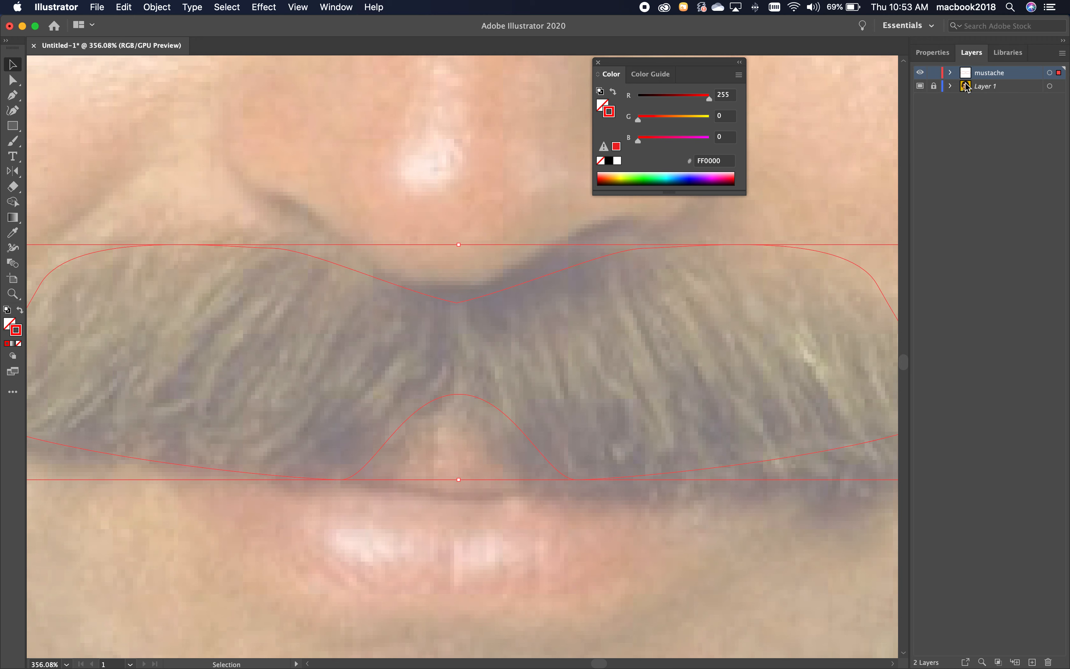
pyautogui.click(1005, 91)
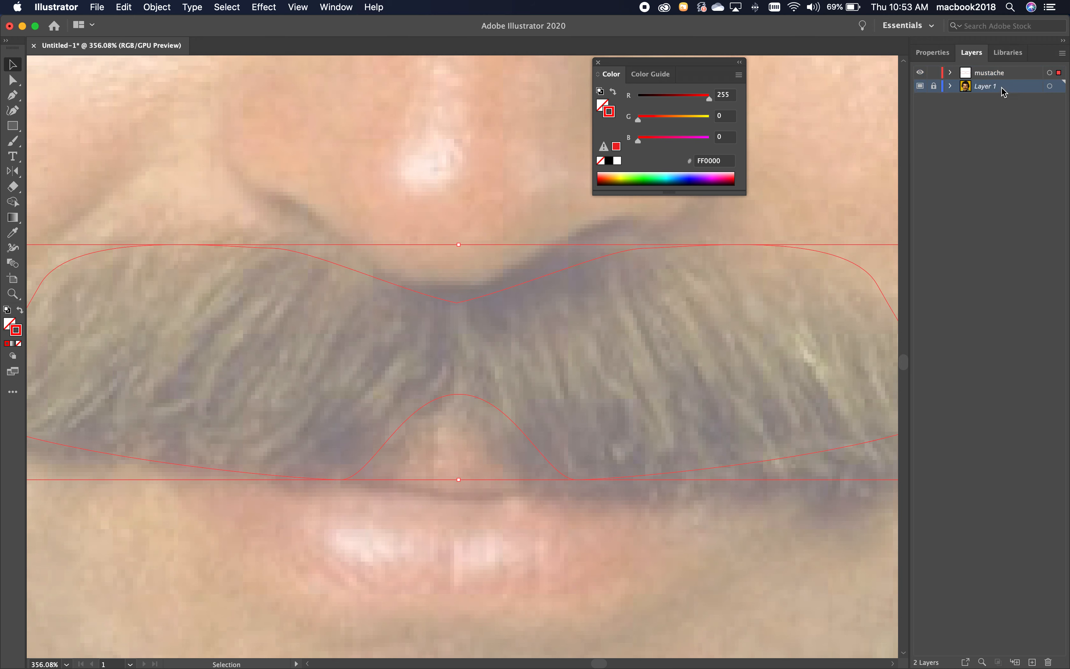
pyautogui.click(1048, 662)
pyautogui.click(637, 364)
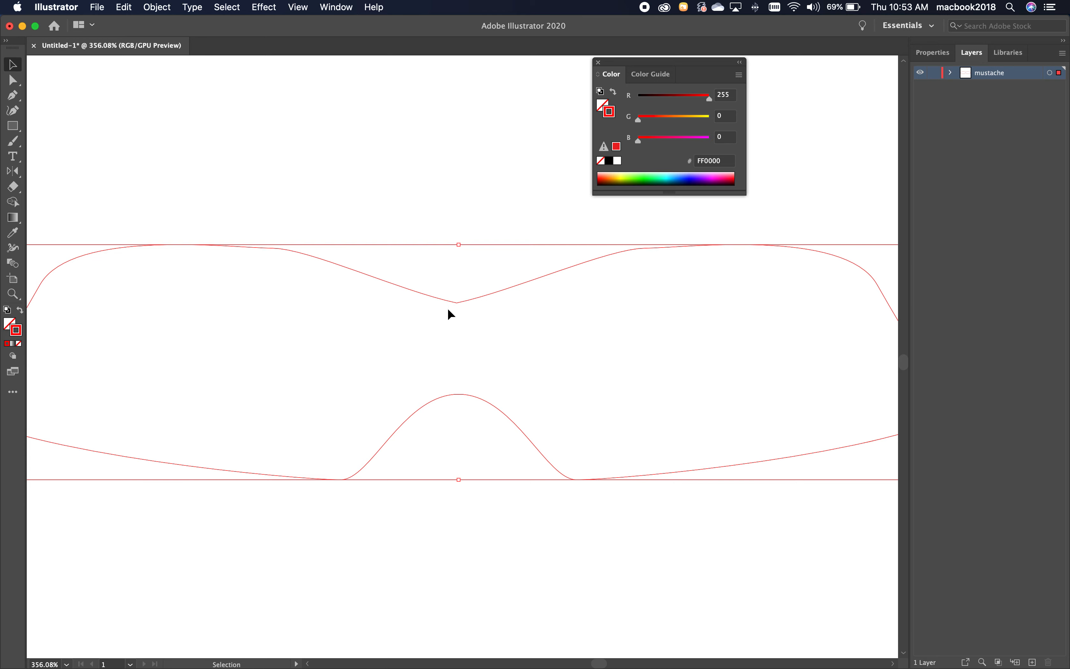
# Bring the whole mustache into view at 100% and show the rulers.
pyautogui.click(12, 294)
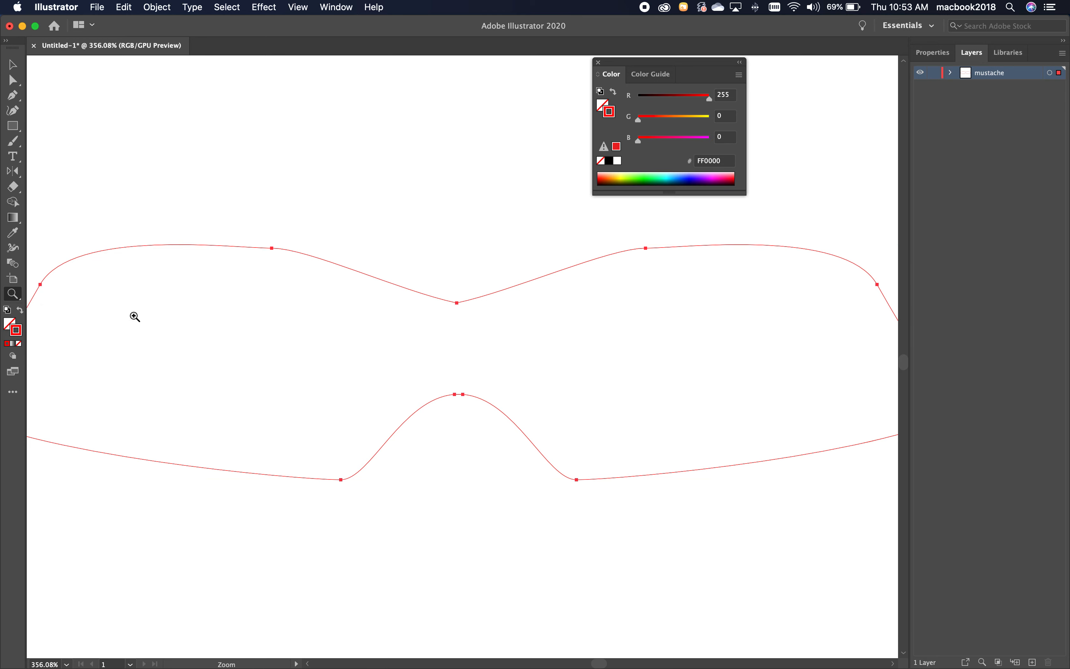
pyautogui.keyDown('alt'); pyautogui.click(468, 348); pyautogui.keyUp('alt')
pyautogui.keyDown('alt'); pyautogui.click(467, 348); pyautogui.keyUp('alt')
pyautogui.keyDown('alt'); pyautogui.click(467, 347); pyautogui.keyUp('alt')
pyautogui.keyDown('alt'); pyautogui.click(467, 348); pyautogui.keyUp('alt')
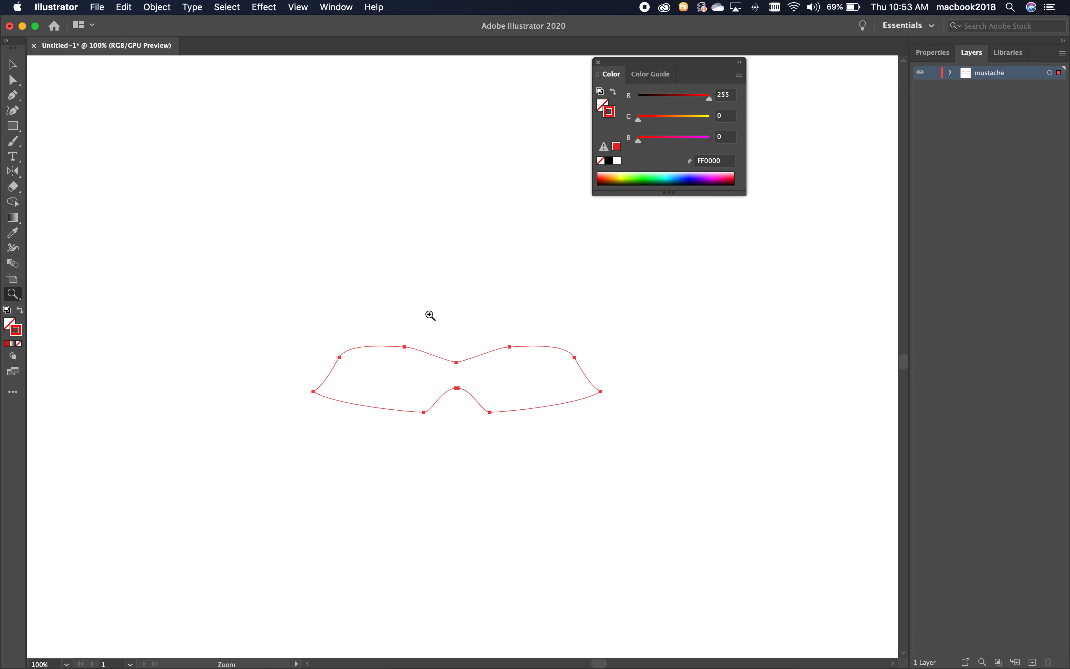
pyautogui.click(299, 12)
pyautogui.moveTo(333, 431)
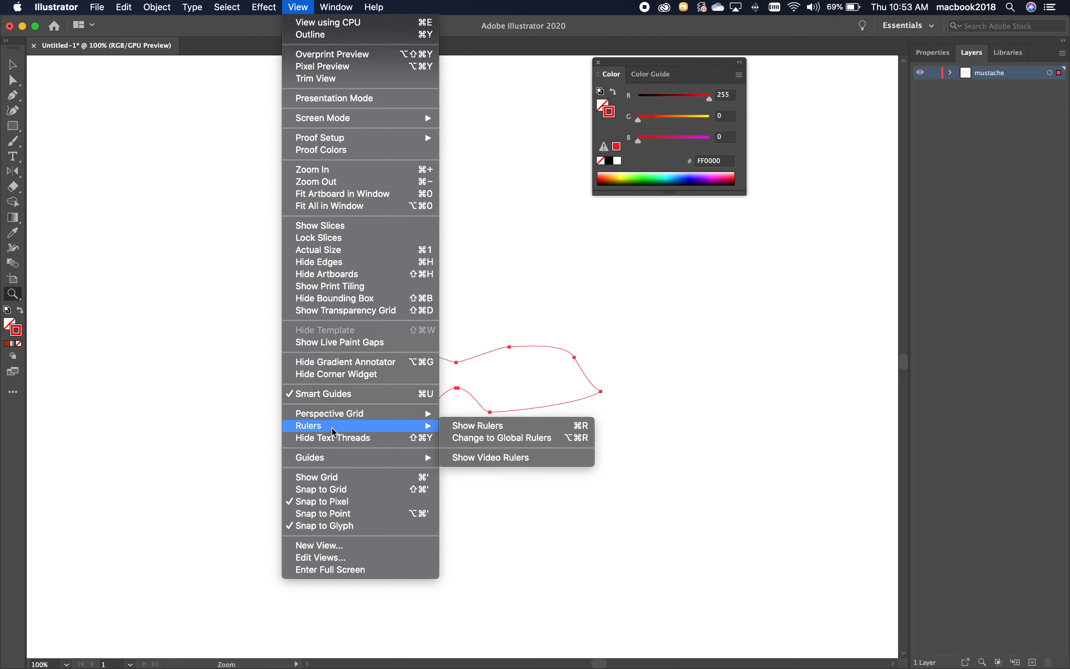
pyautogui.click(482, 429)
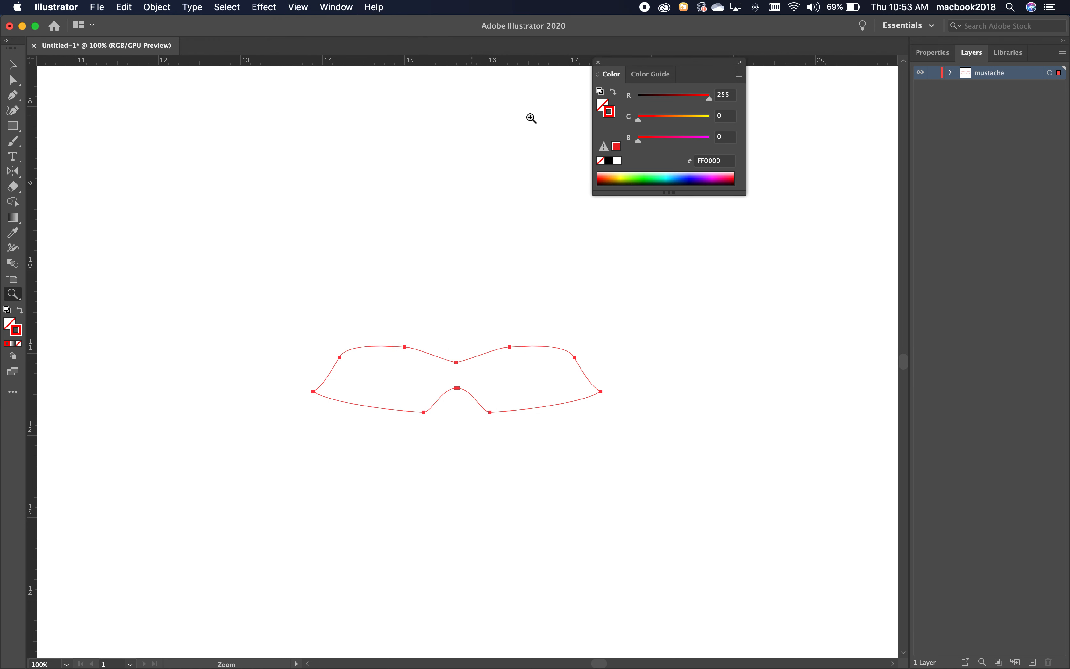
# Select the mustache path to check its width and height, and move the floating Color panel out of the way.
pyautogui.click(934, 55)
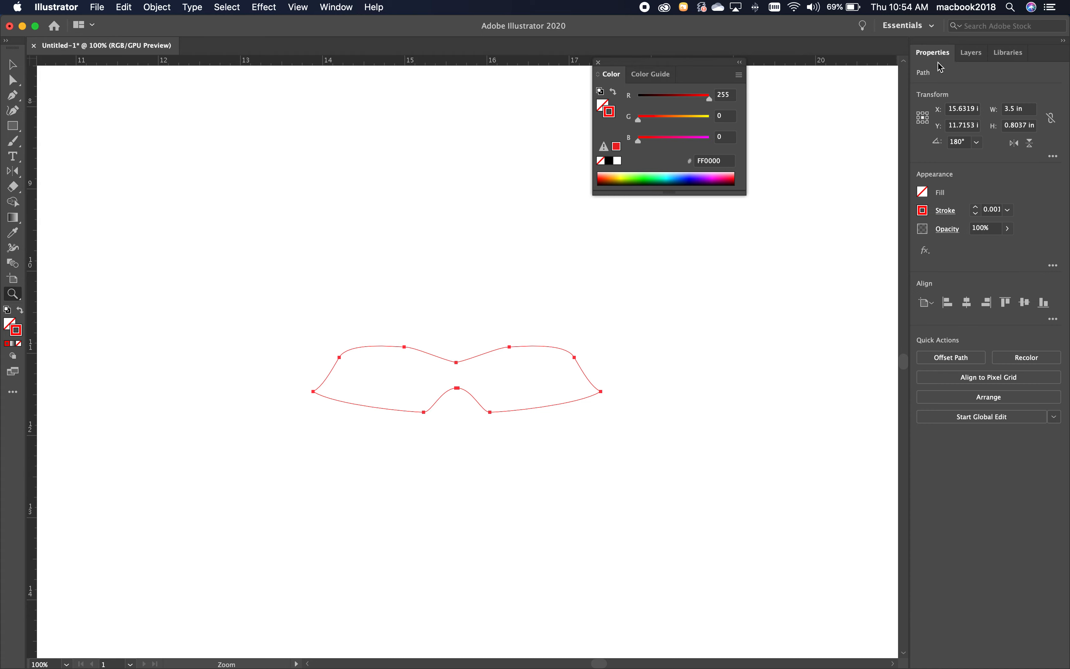
pyautogui.click(13, 64)
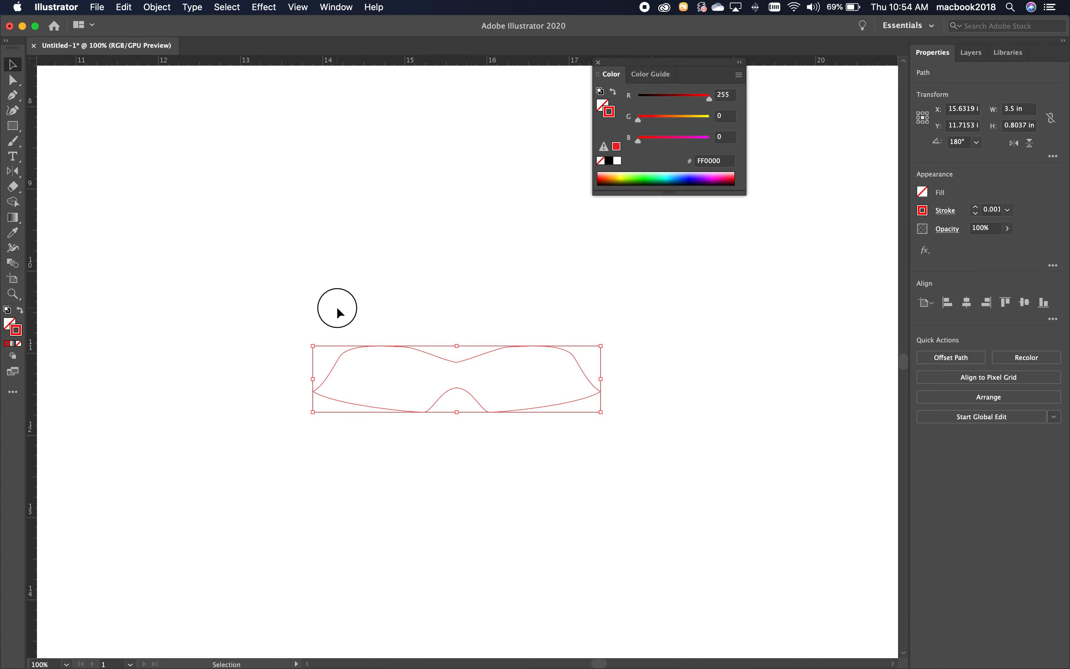
pyautogui.click(341, 309)
pyautogui.click(470, 411)
pyautogui.moveTo(728, 73); pyautogui.dragTo(783, 96)
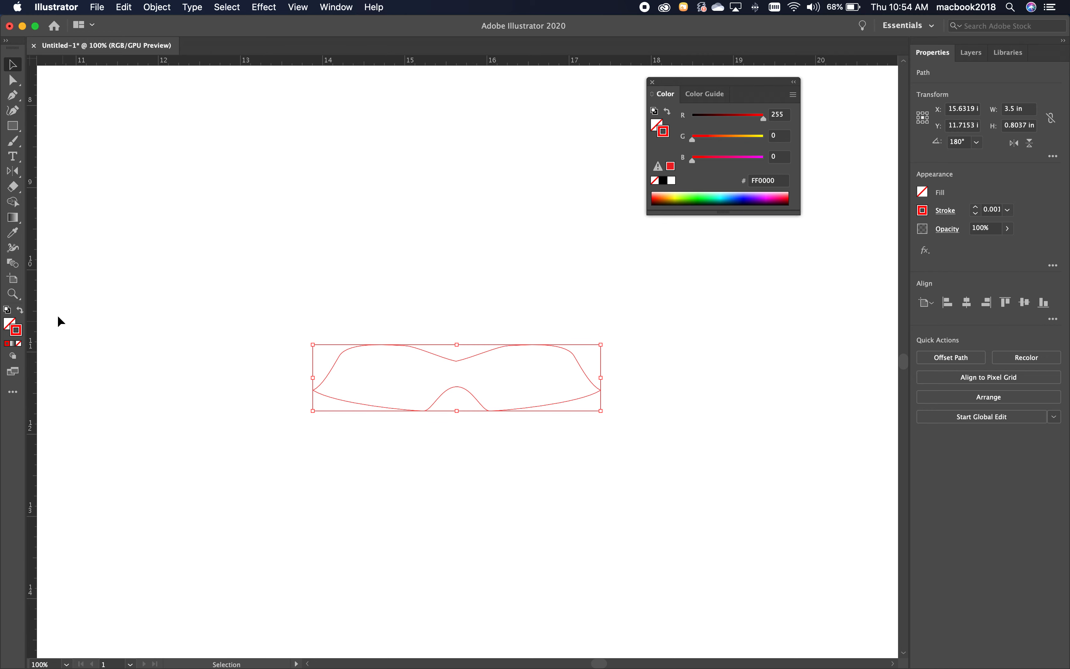
# Shrink the artboard to about 4.15 × 1.43 in around the mustache, leave artboard editing and deselect everything.
pyautogui.click(14, 278)
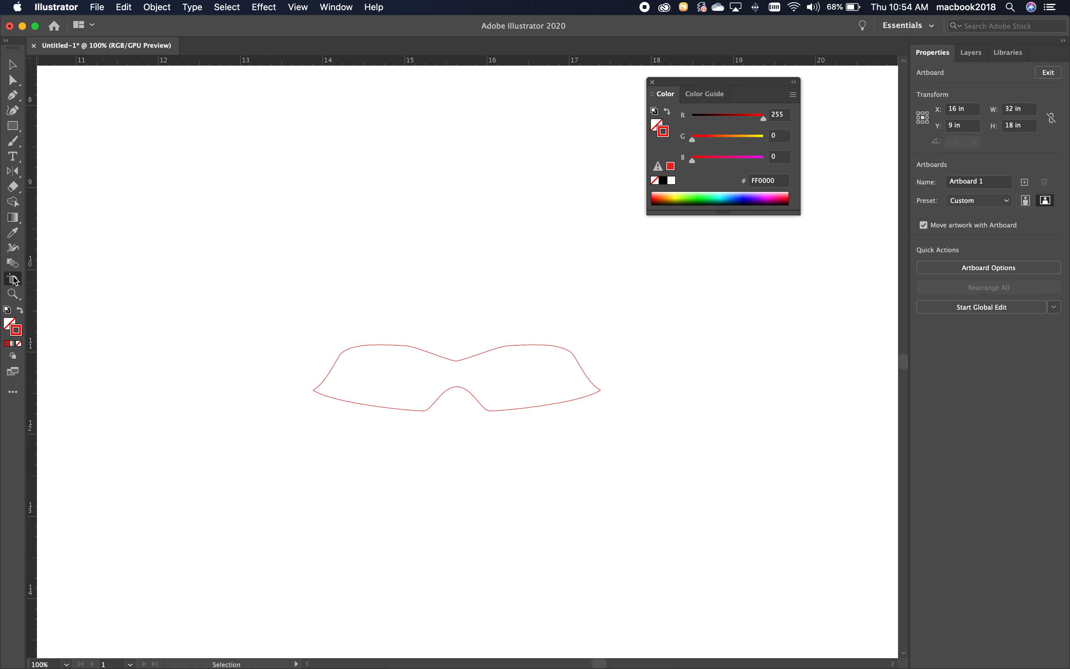
pyautogui.click(14, 294)
pyautogui.keyDown('alt'); pyautogui.click(508, 345); pyautogui.keyUp('alt')
pyautogui.keyDown('alt'); pyautogui.click(508, 345); pyautogui.keyUp('alt')
pyautogui.keyDown('alt'); pyautogui.click(507, 344); pyautogui.keyUp('alt')
pyautogui.keyDown('alt'); pyautogui.click(509, 345); pyautogui.keyUp('alt')
pyautogui.click(13, 279)
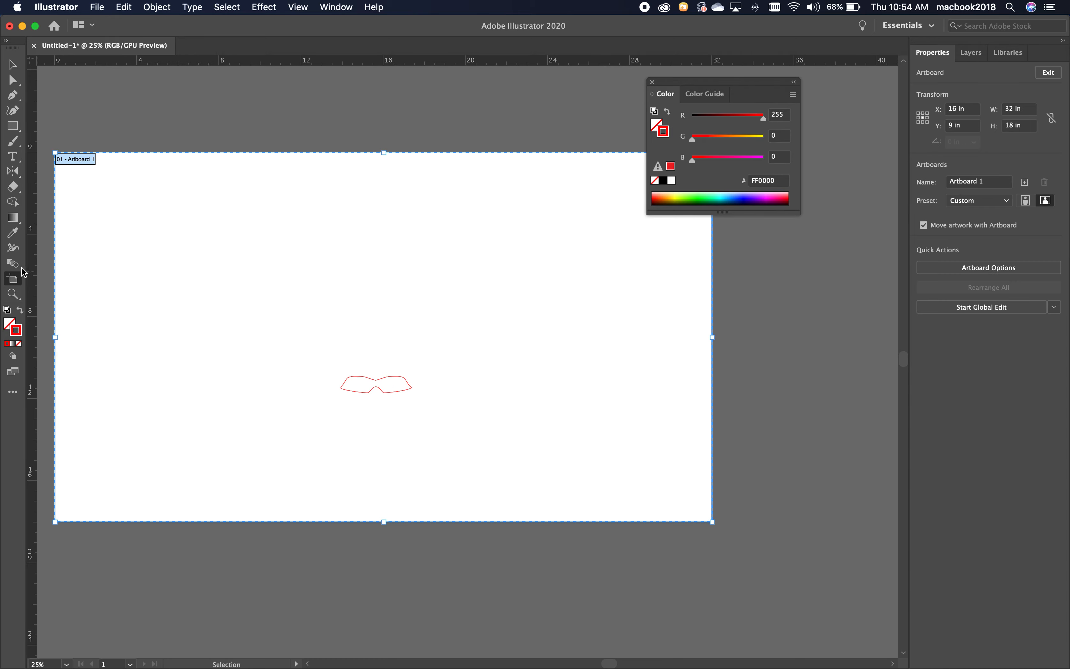
pyautogui.moveTo(54, 153); pyautogui.dragTo(335, 370)
pyautogui.moveTo(713, 522); pyautogui.dragTo(421, 399)
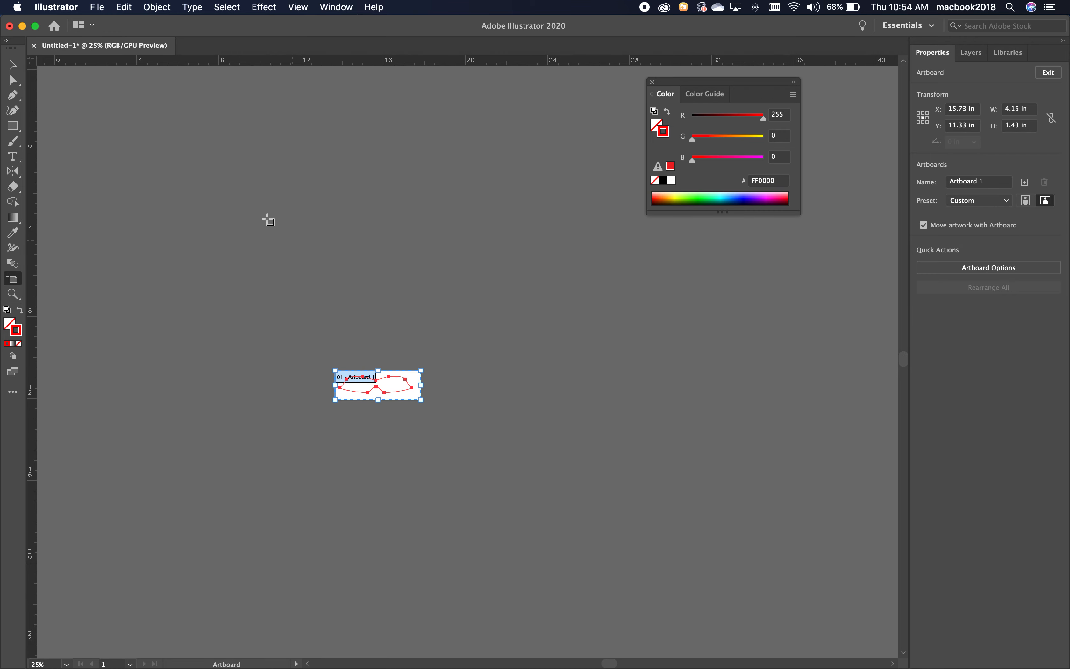
pyautogui.click(12, 65)
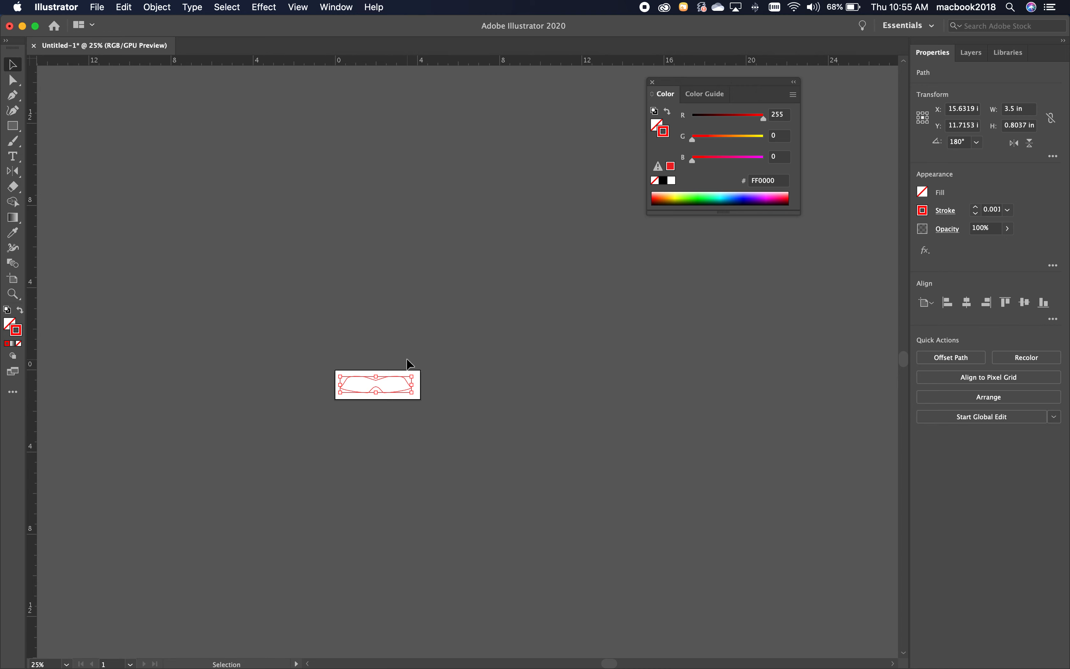
pyautogui.click(450, 372)
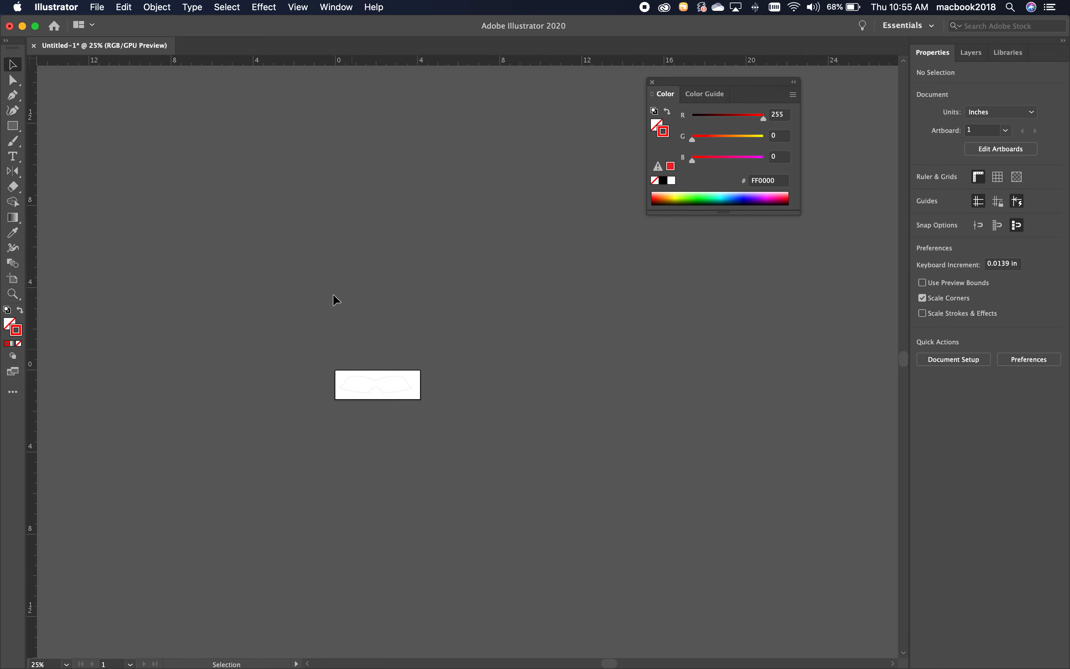
# Start saving a copy on the Desktop in Adobe Illustrator (ai) format, naming it with the owner's possessive first name without apostrophe and "mustache".
pyautogui.click(97, 7)
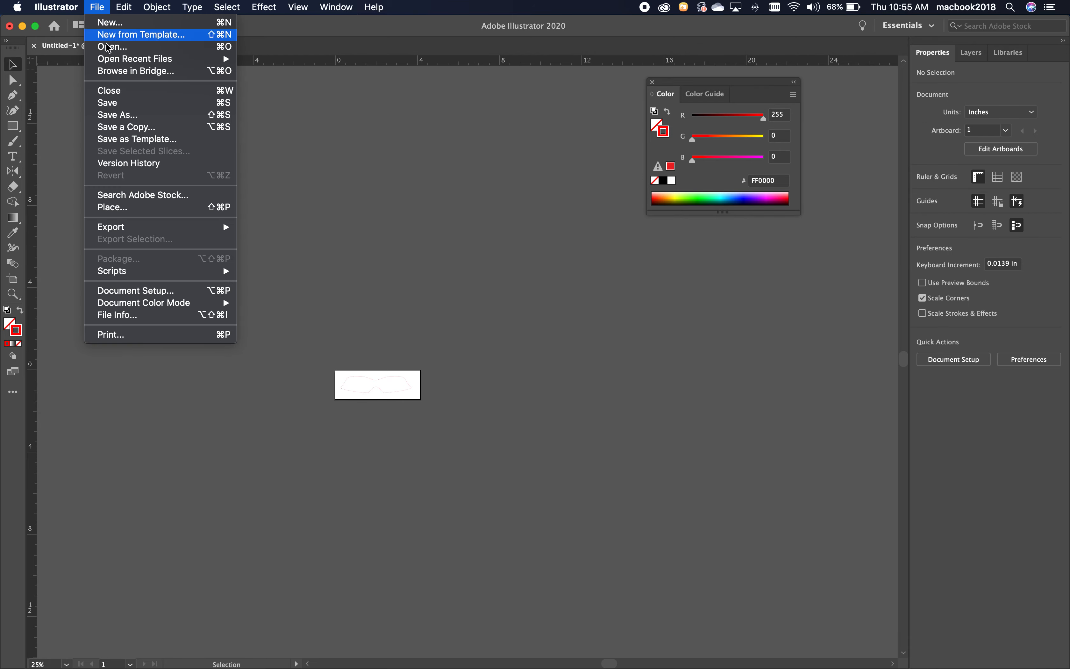
pyautogui.click(130, 113)
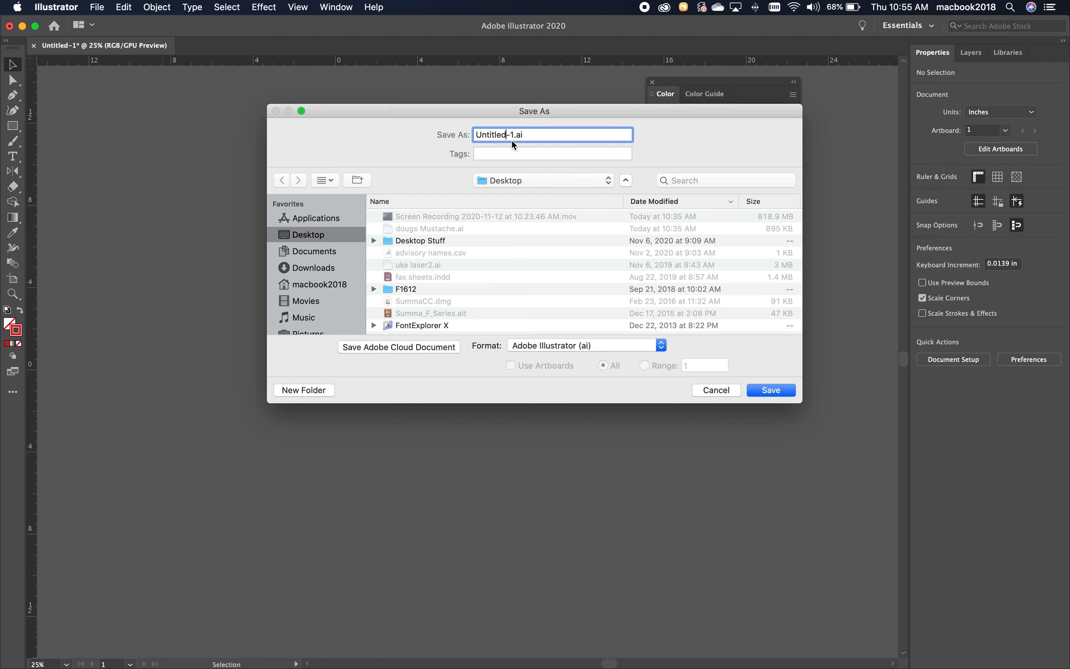
pyautogui.moveTo(514, 135); pyautogui.dragTo(467, 135)
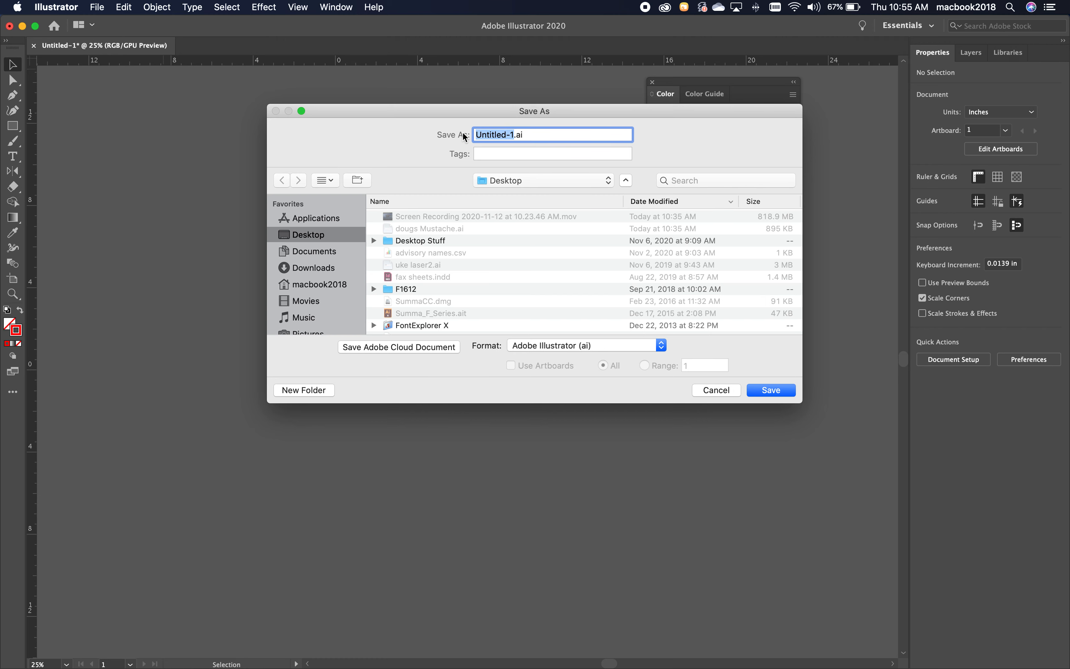
pyautogui.write("doug's mustache")
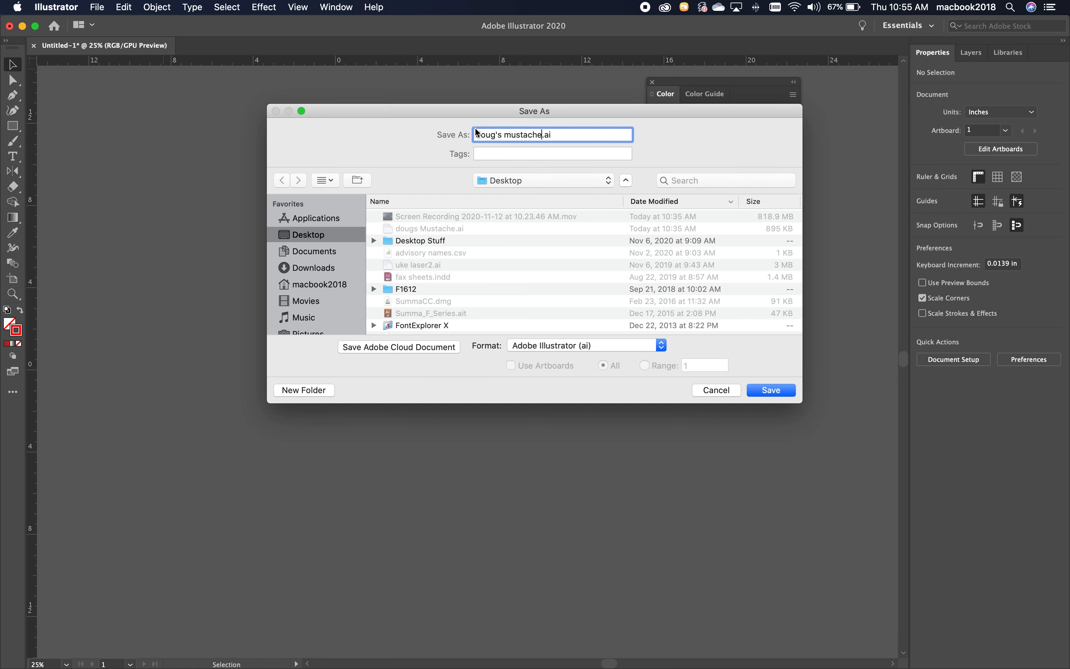
pyautogui.click(498, 133)
pyautogui.press('BackSpace')
pyautogui.moveTo(592, 117); pyautogui.dragTo(537, 118)
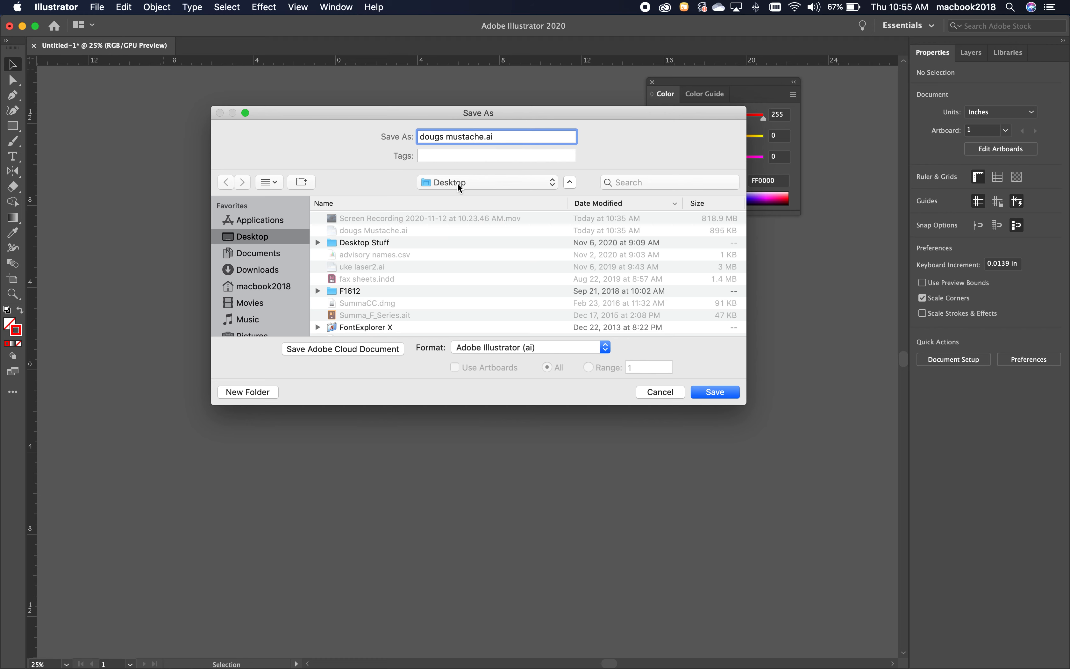
# Save the document over the existing file of the same name, keeping the default Illustrator 2020 options.
pyautogui.click(722, 394)
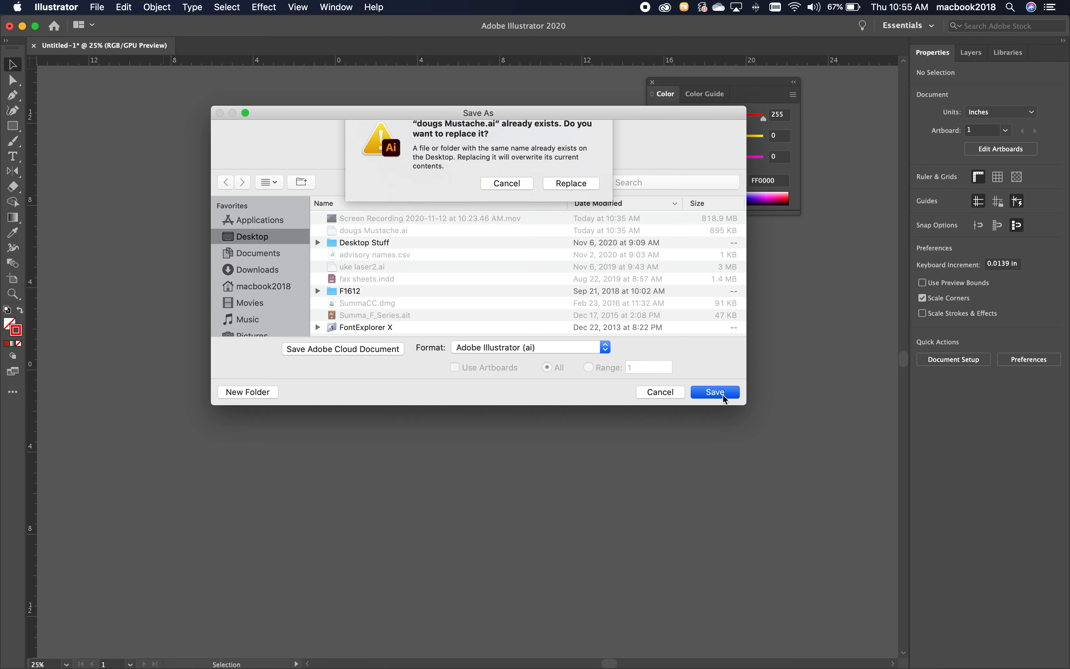
pyautogui.click(582, 195)
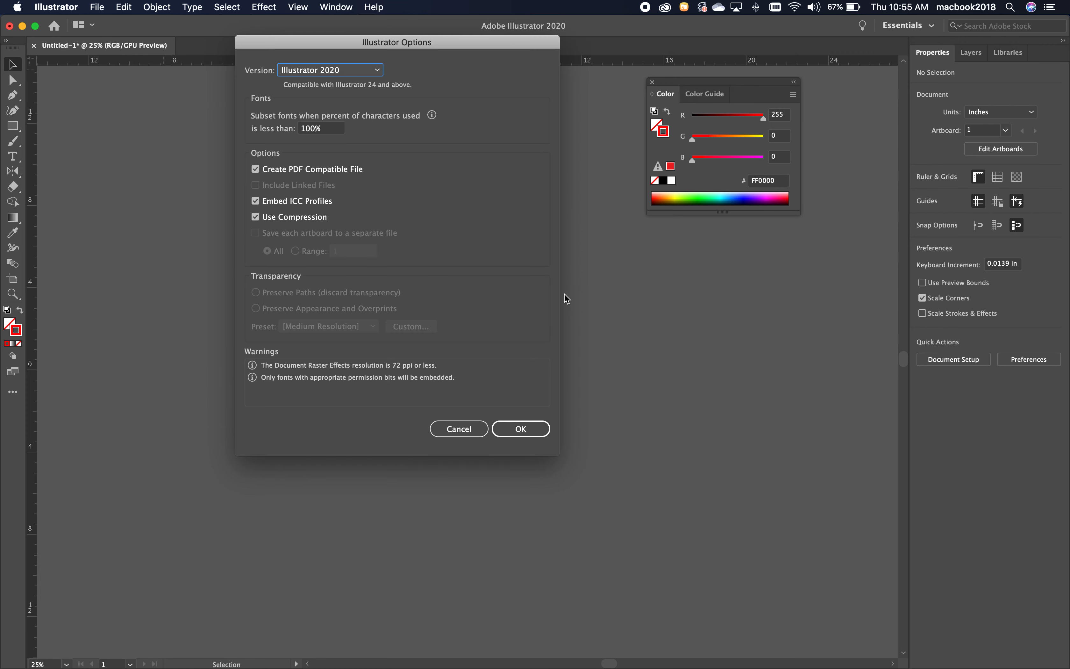
pyautogui.click(518, 363)
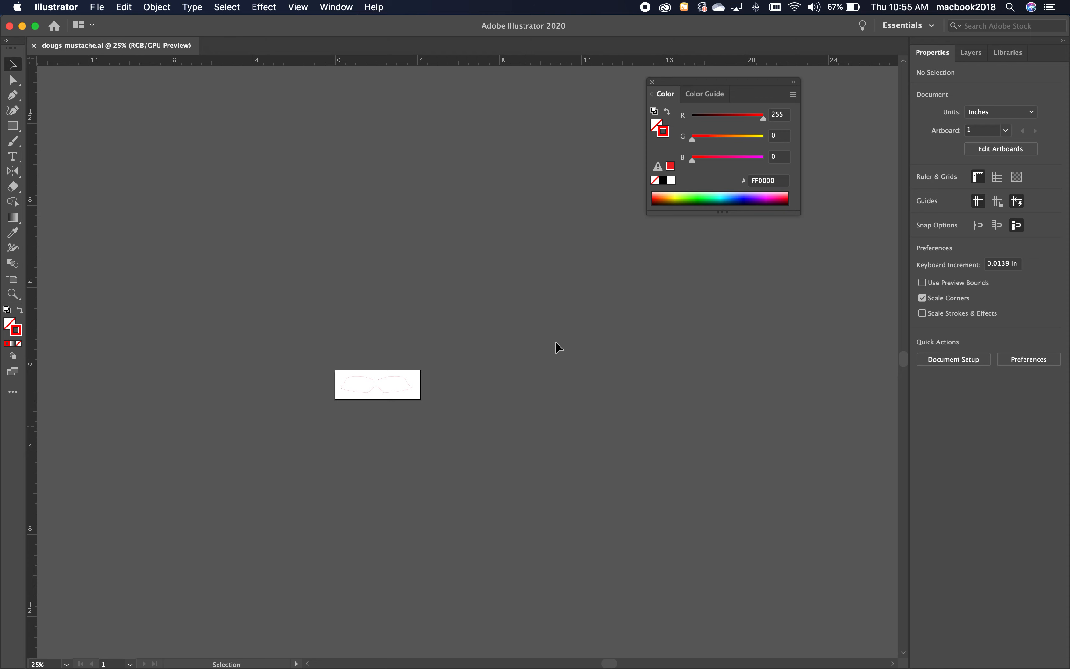